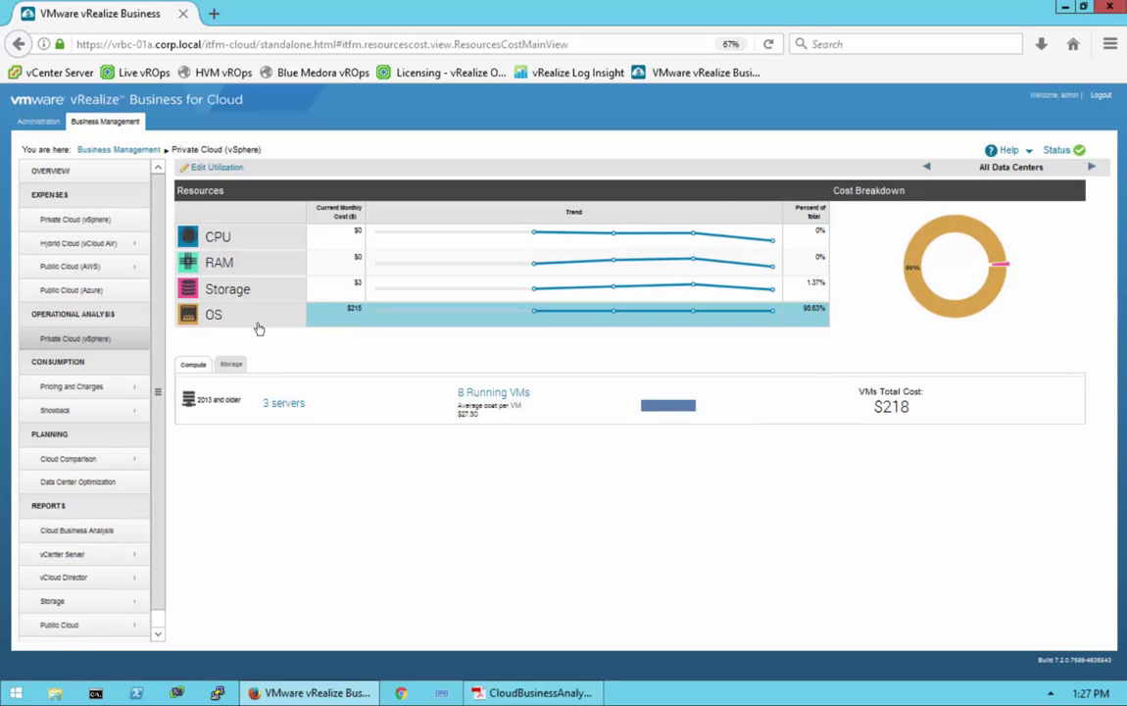
Review the host details of the 2013 and older servers and the datastore costs in the private cloud operational analysis
mouse_move(217, 408)
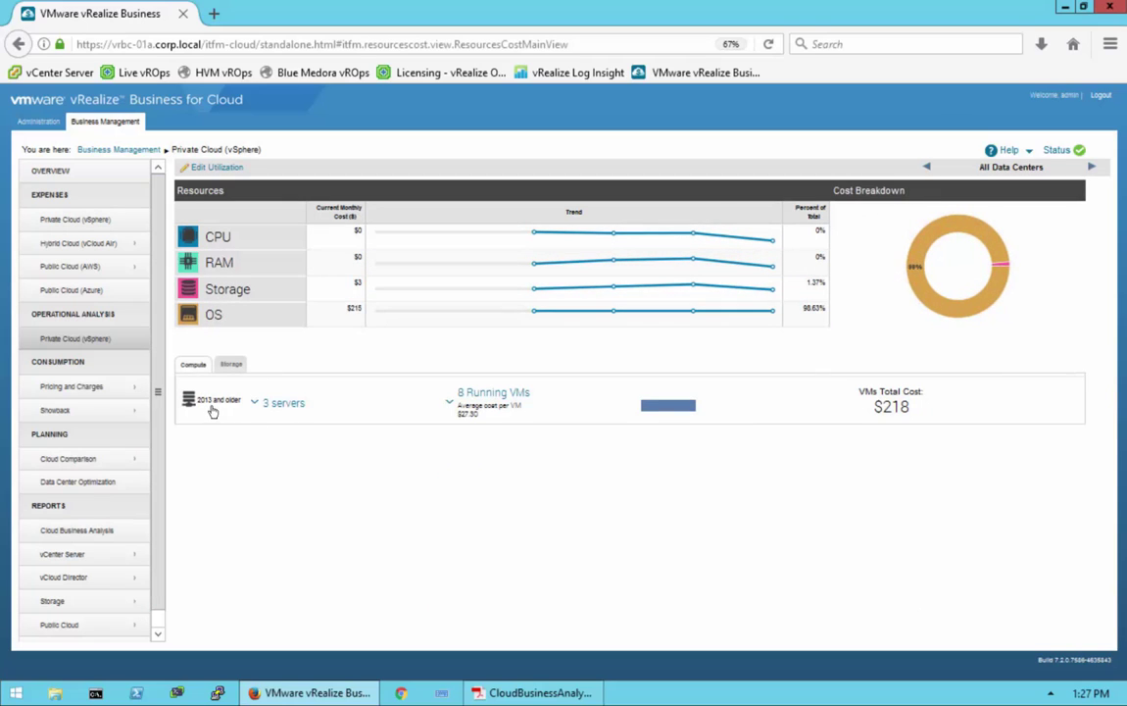
click(282, 408)
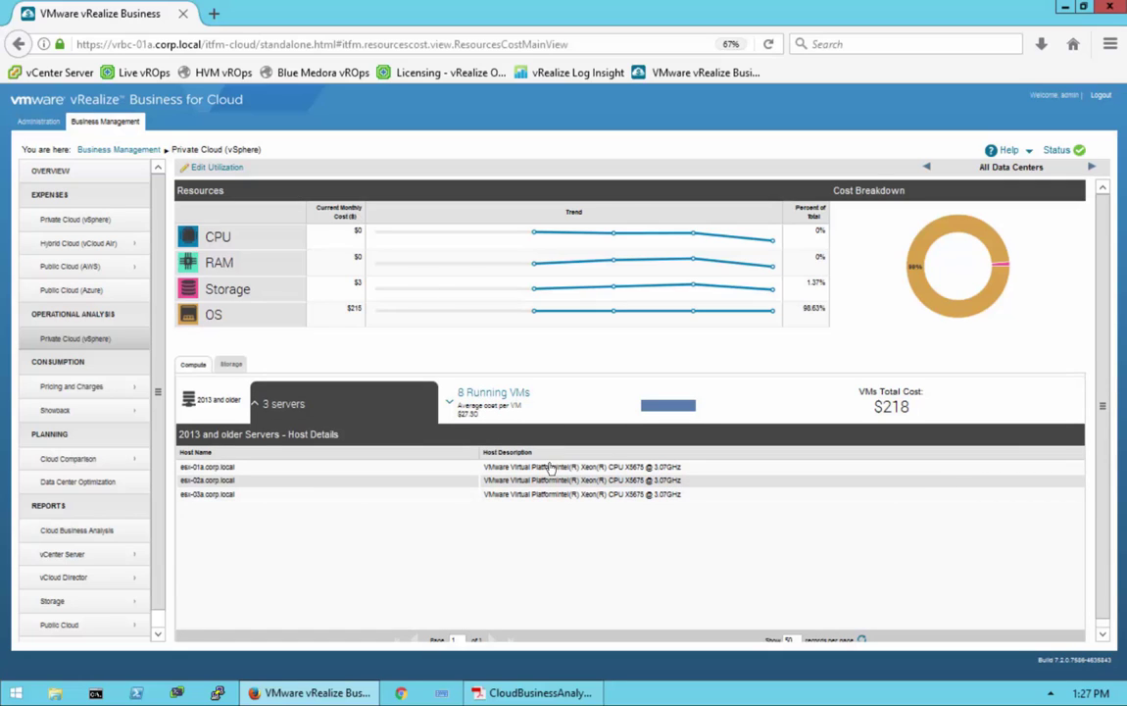
click(233, 367)
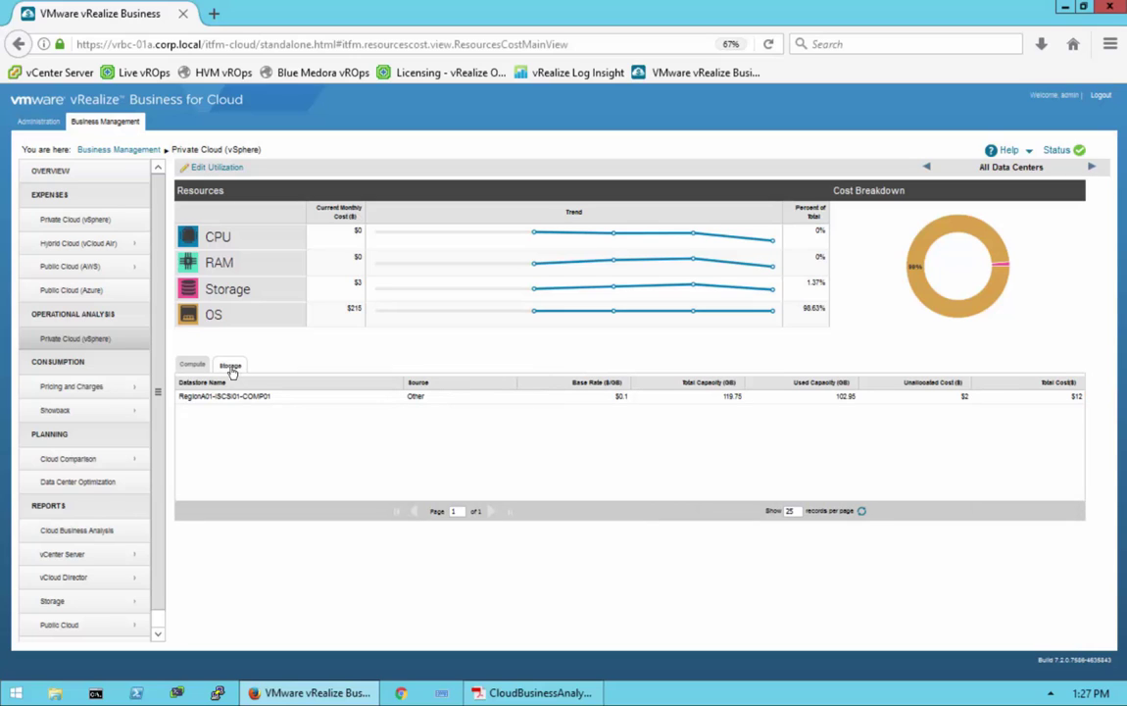
click(256, 403)
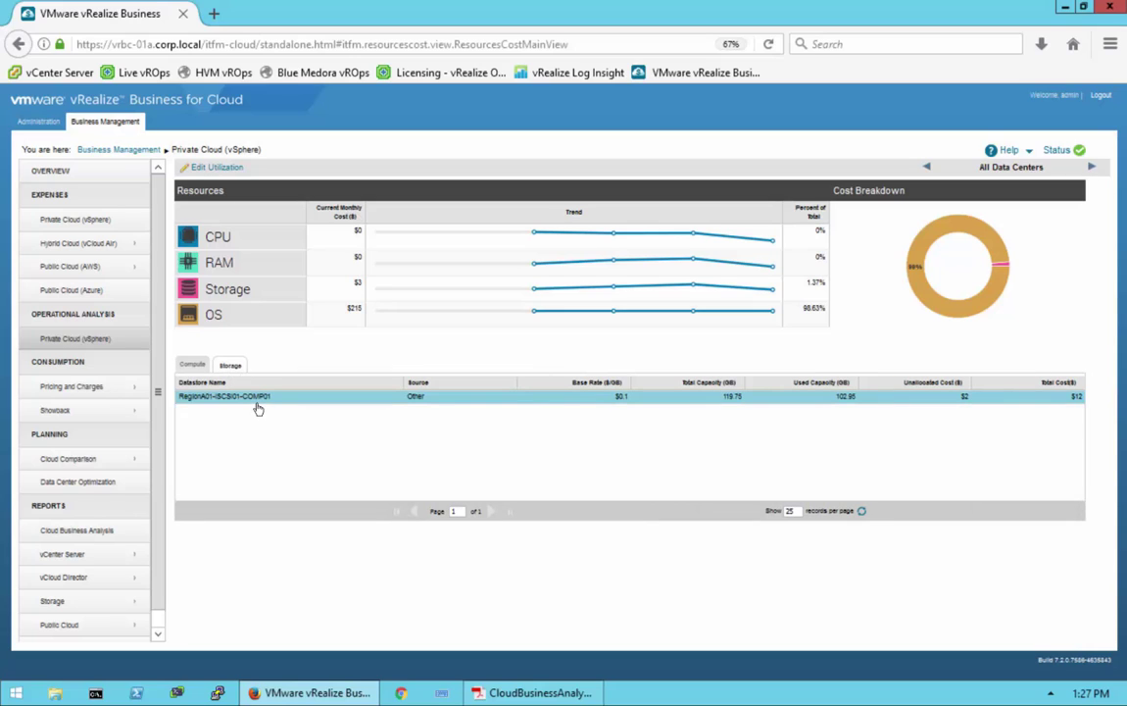
Open the private cloud pricing policies and expand the vCenter compute policy RegionA01-COMP01 to view its rates
click(72, 387)
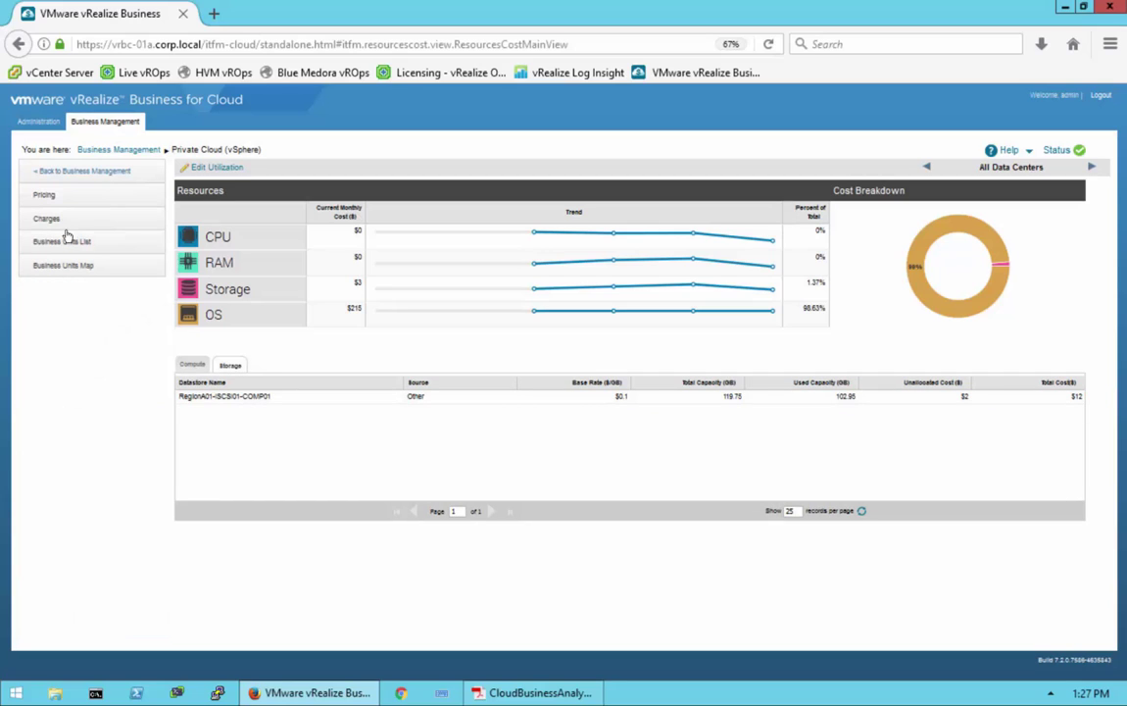
click(44, 196)
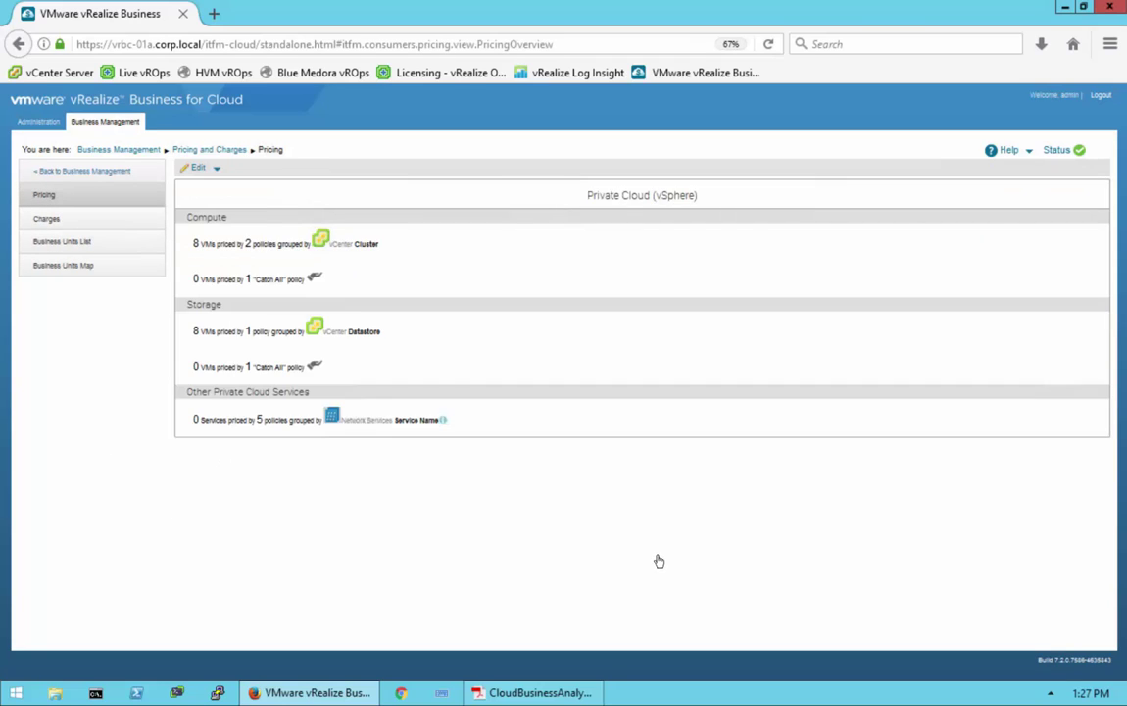
click(428, 280)
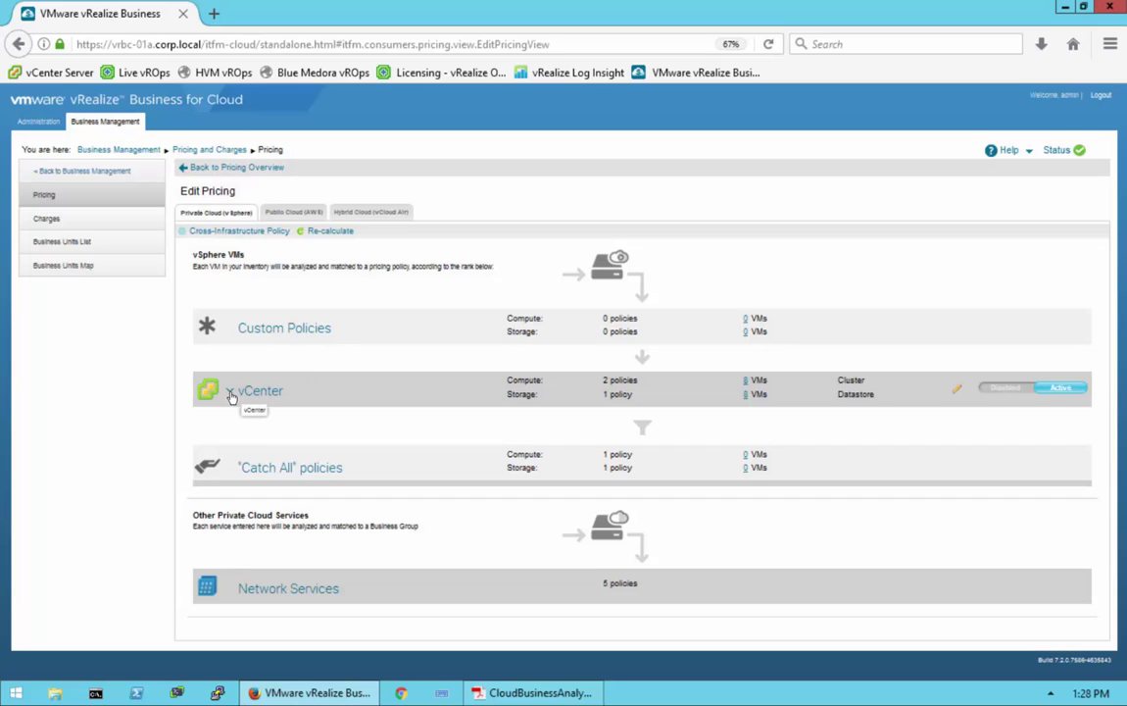
click(328, 410)
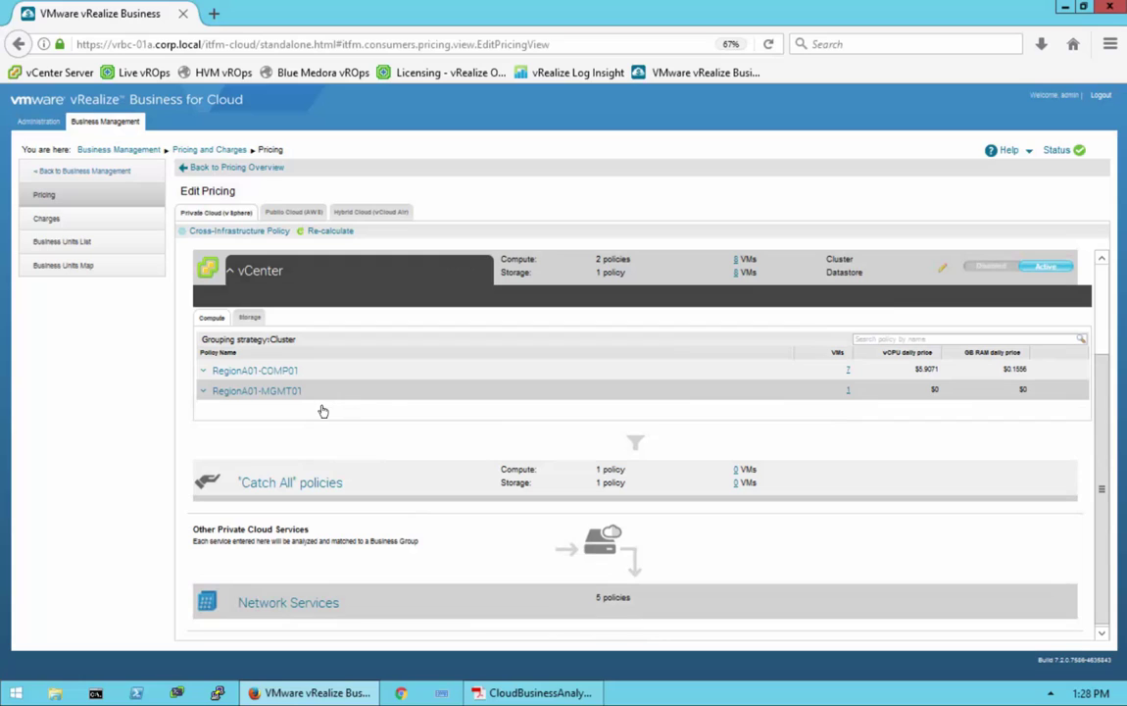
click(204, 373)
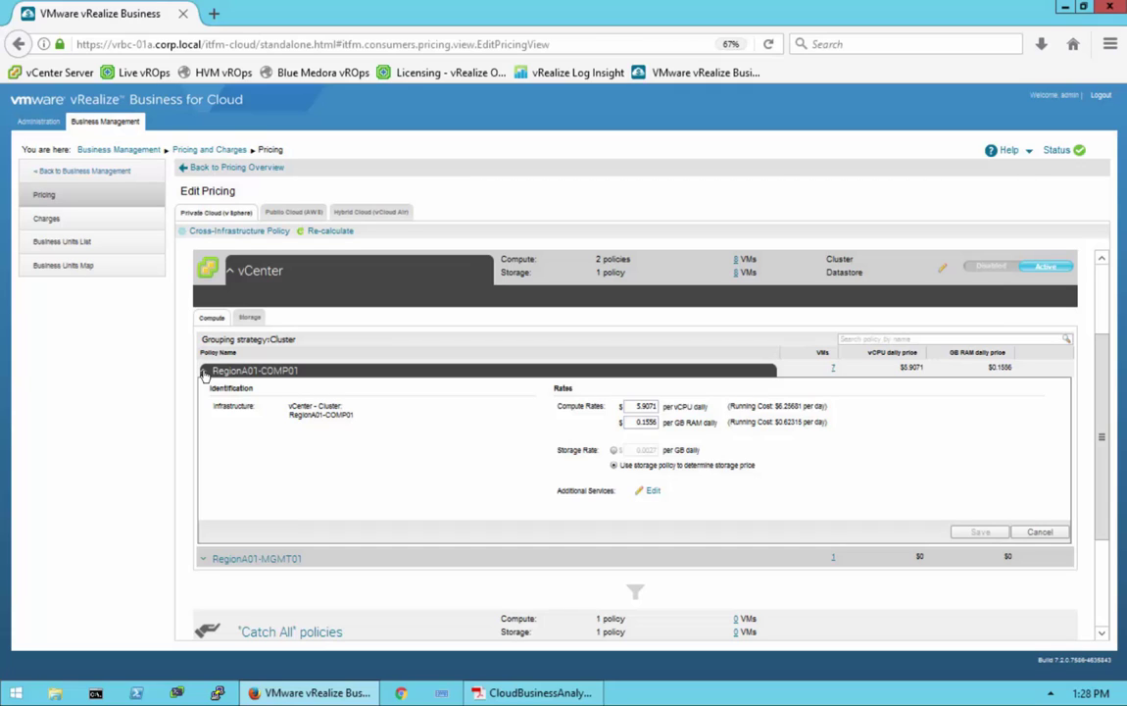
Review the Charges price and recovery charts, and view the Business Units List
click(61, 222)
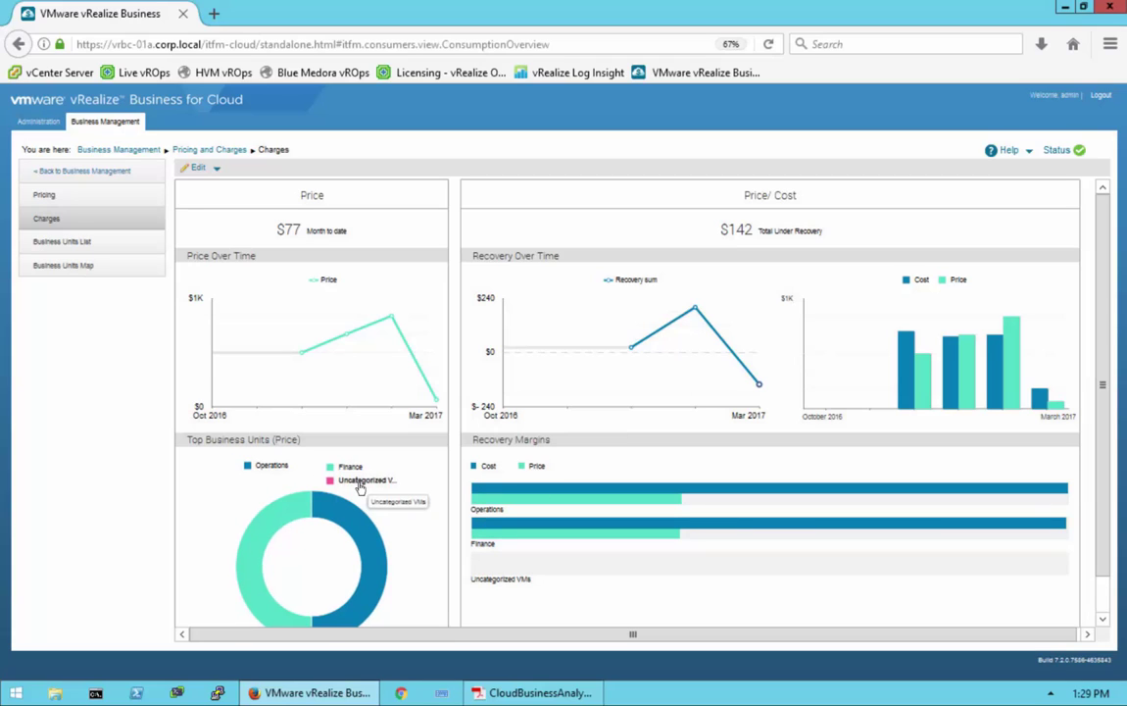
scroll(343, 486, down, 1)
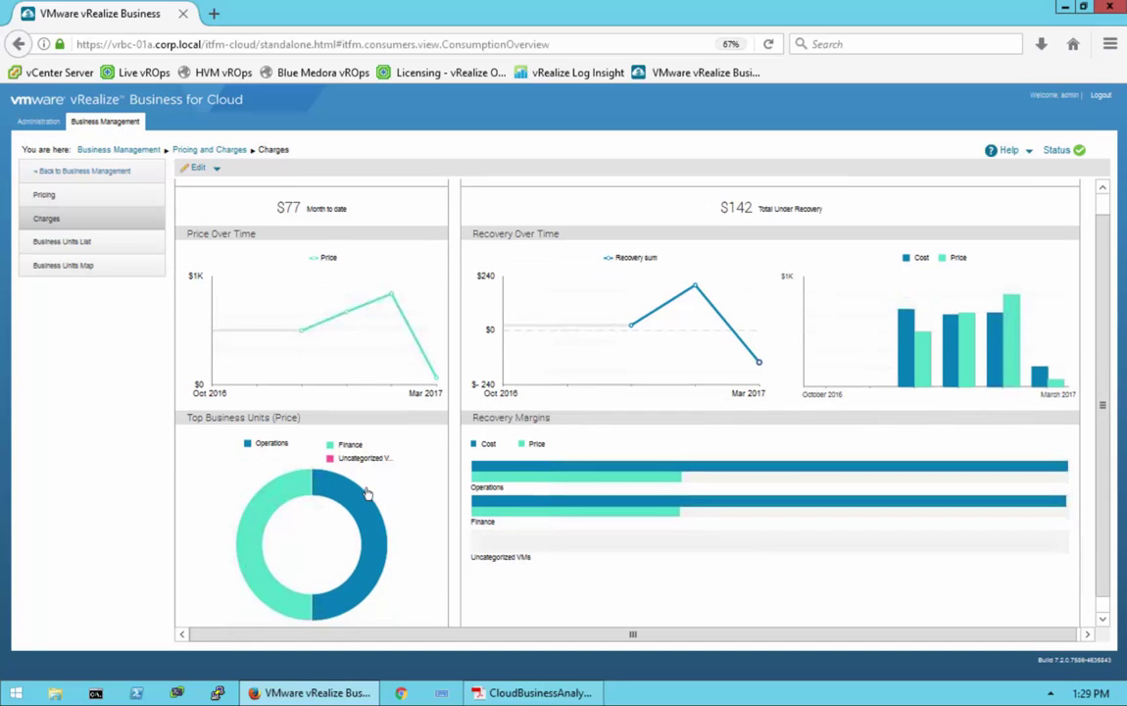
click(90, 246)
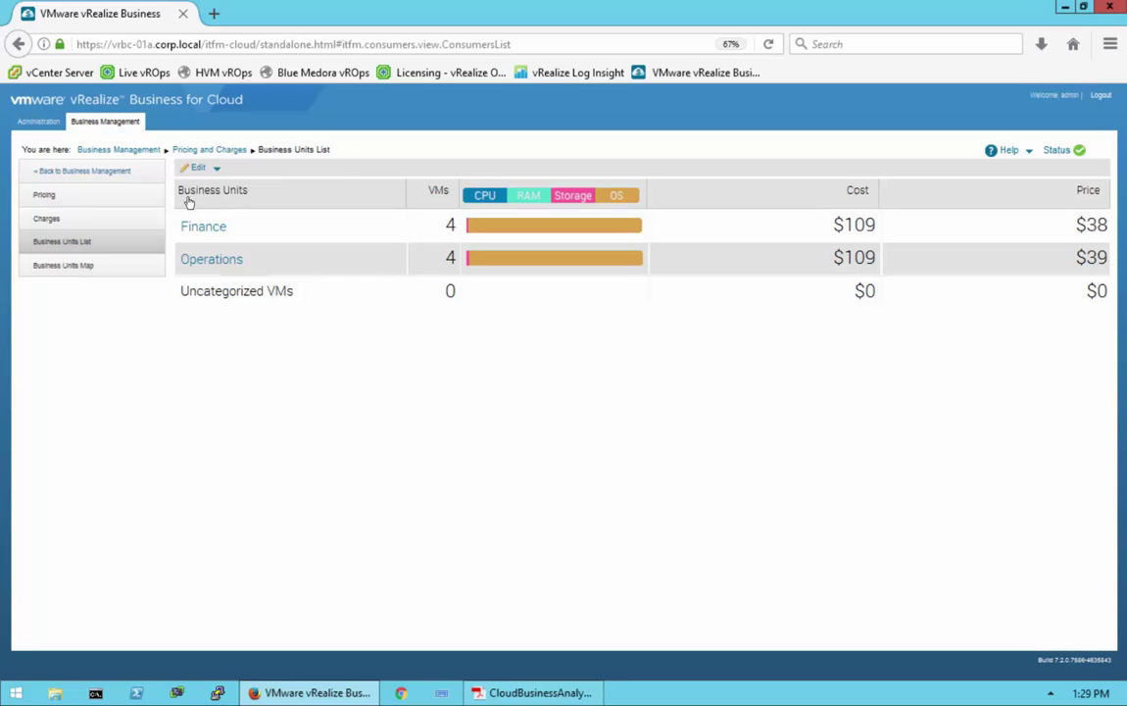
View the Cloud Comparison pages for new VMs across clouds, existing VMs across clouds, and data centers
click(139, 152)
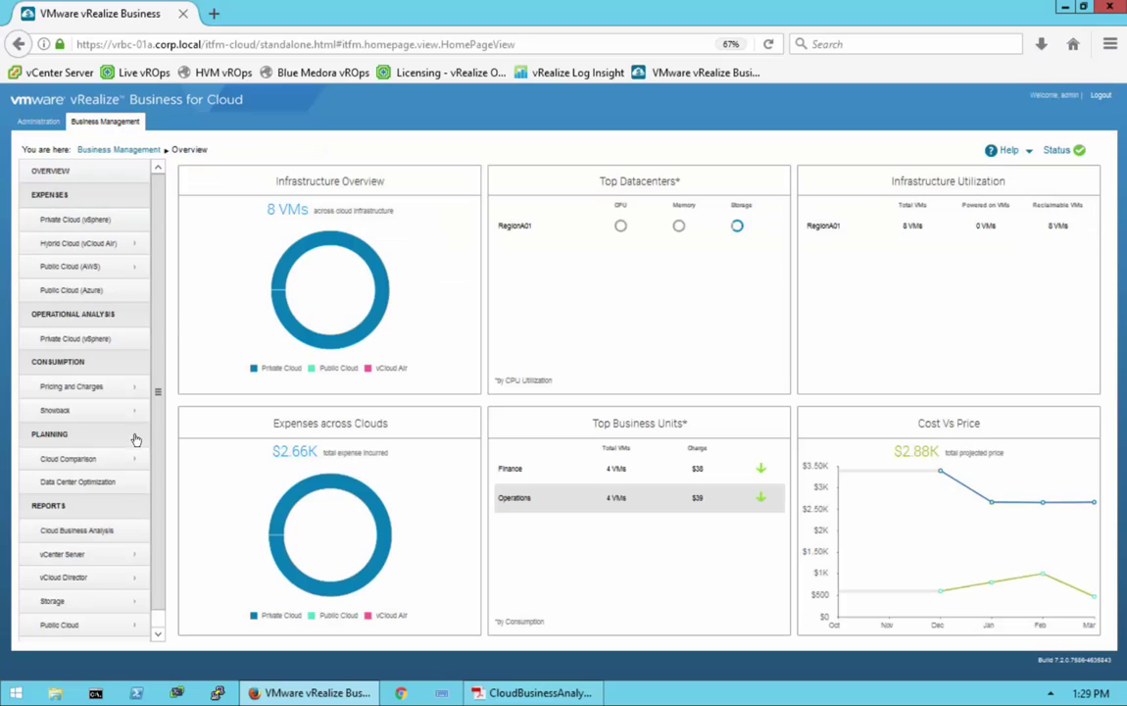
click(84, 463)
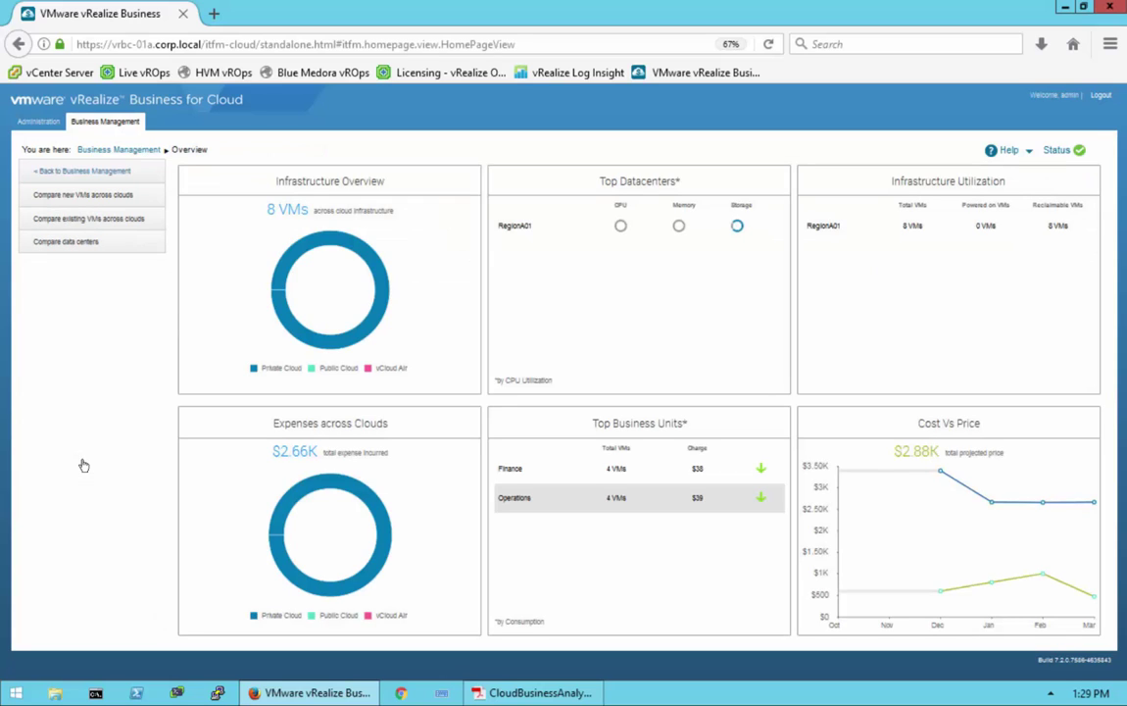
click(86, 196)
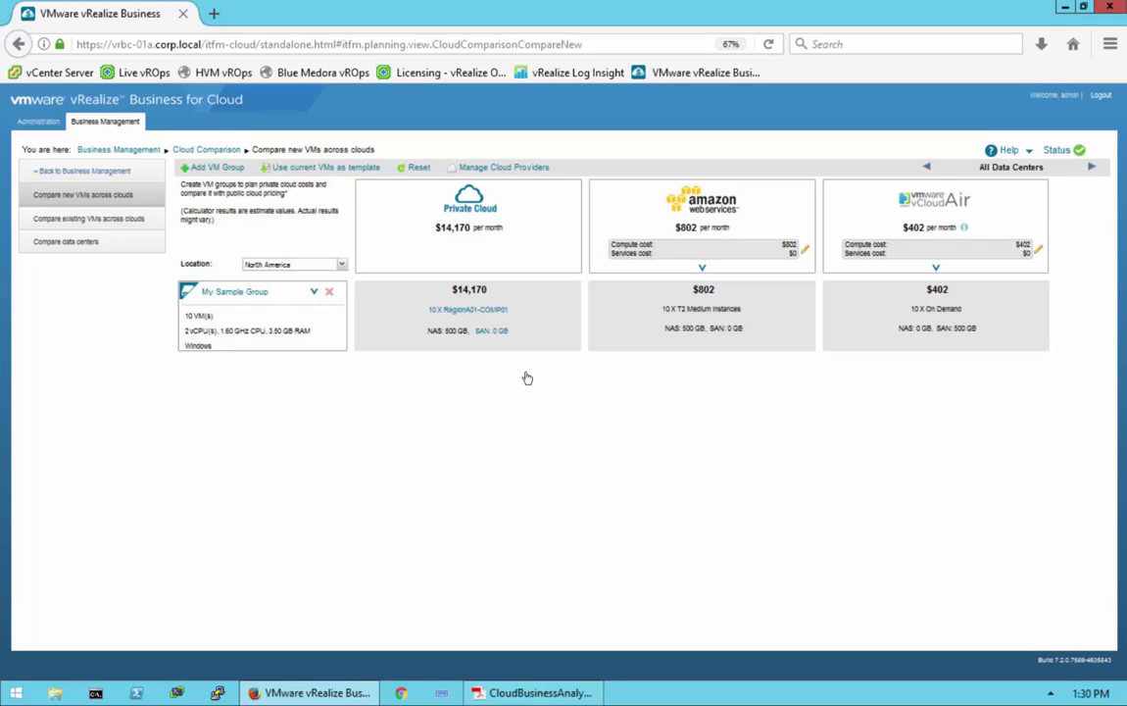
click(116, 222)
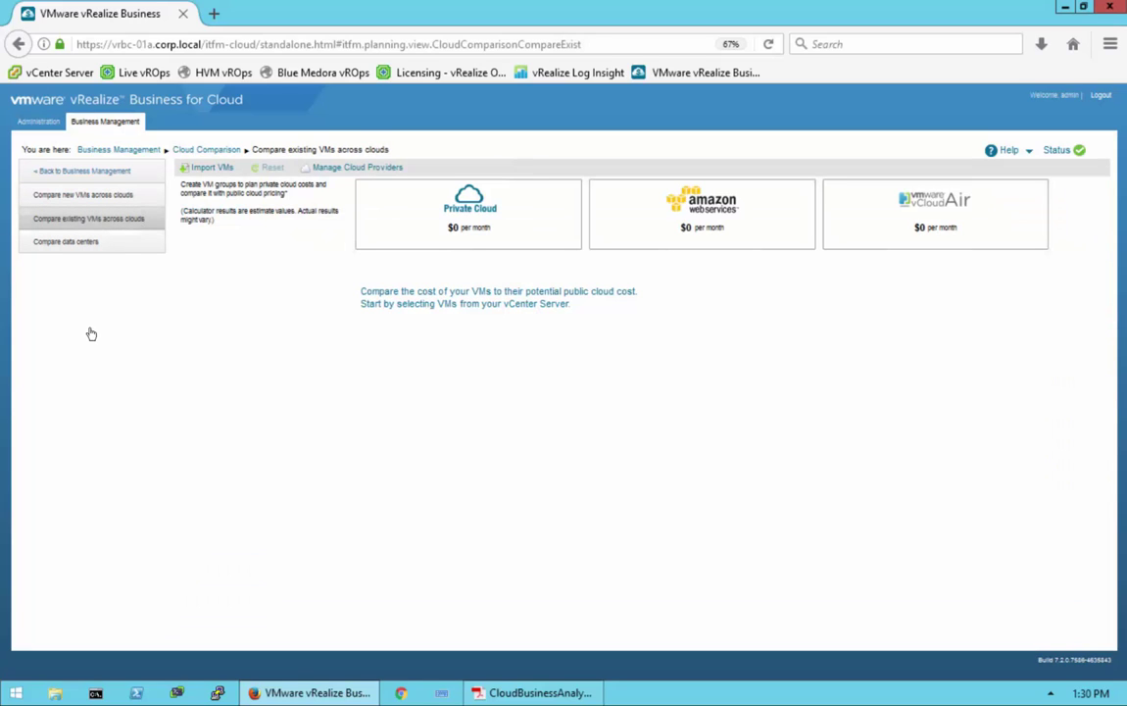
click(81, 246)
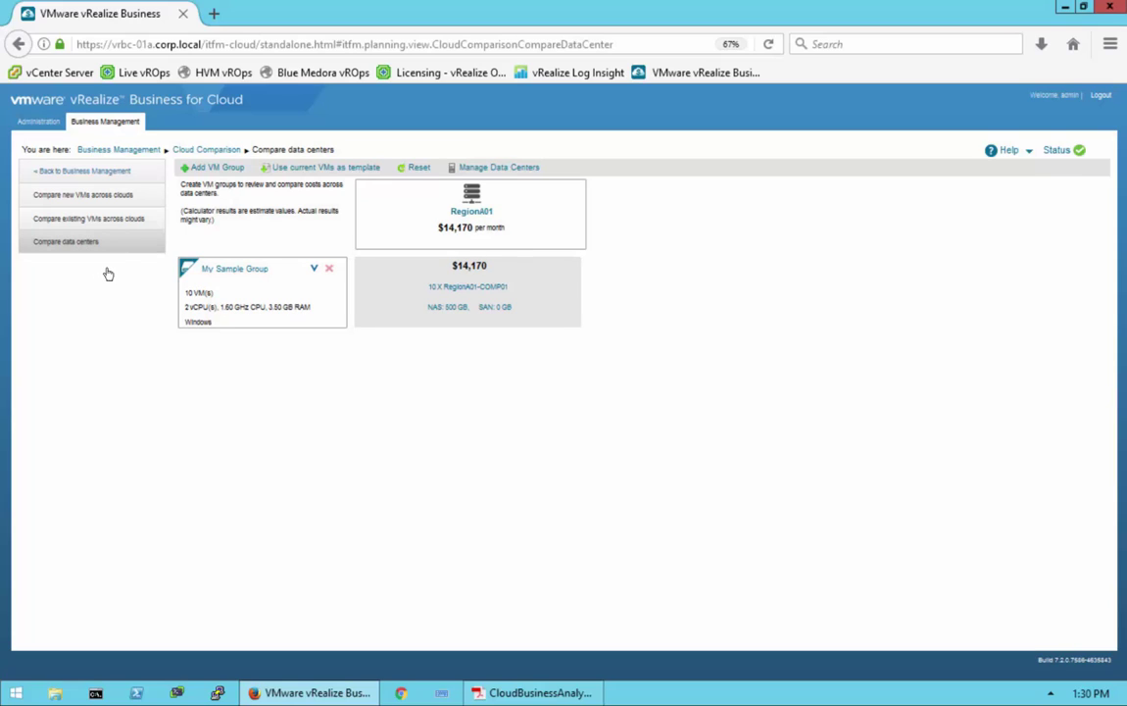
Return to the Business Management overview and open the Cloud Business Analysis report page
click(115, 152)
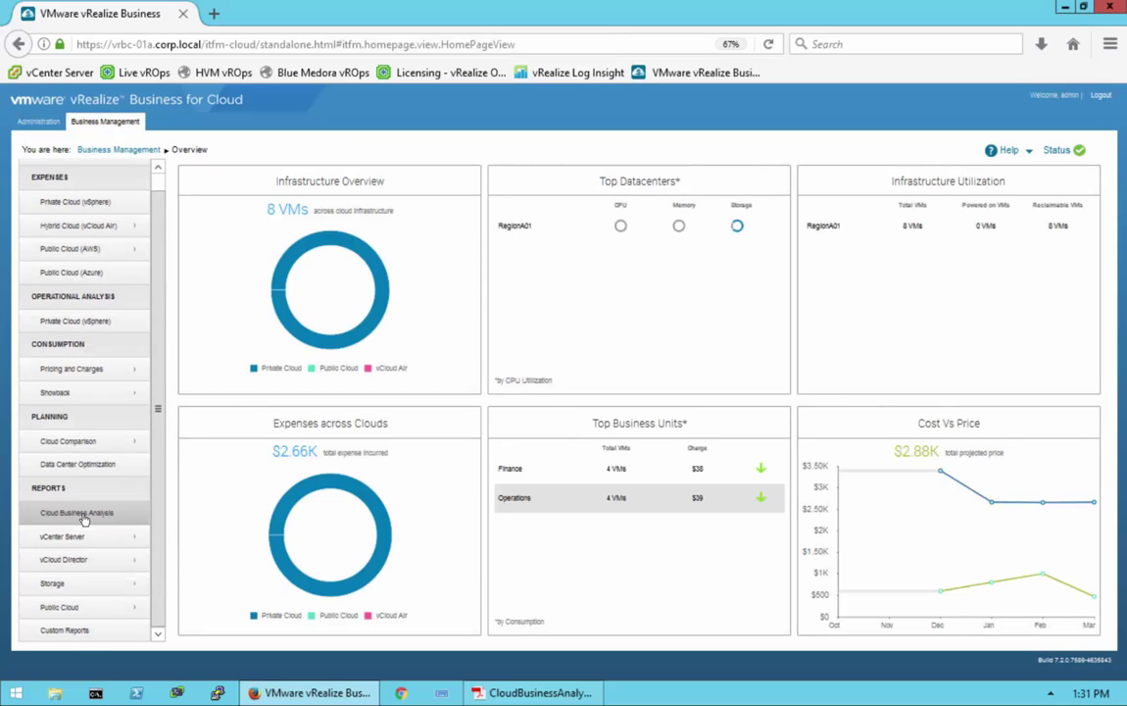
click(83, 519)
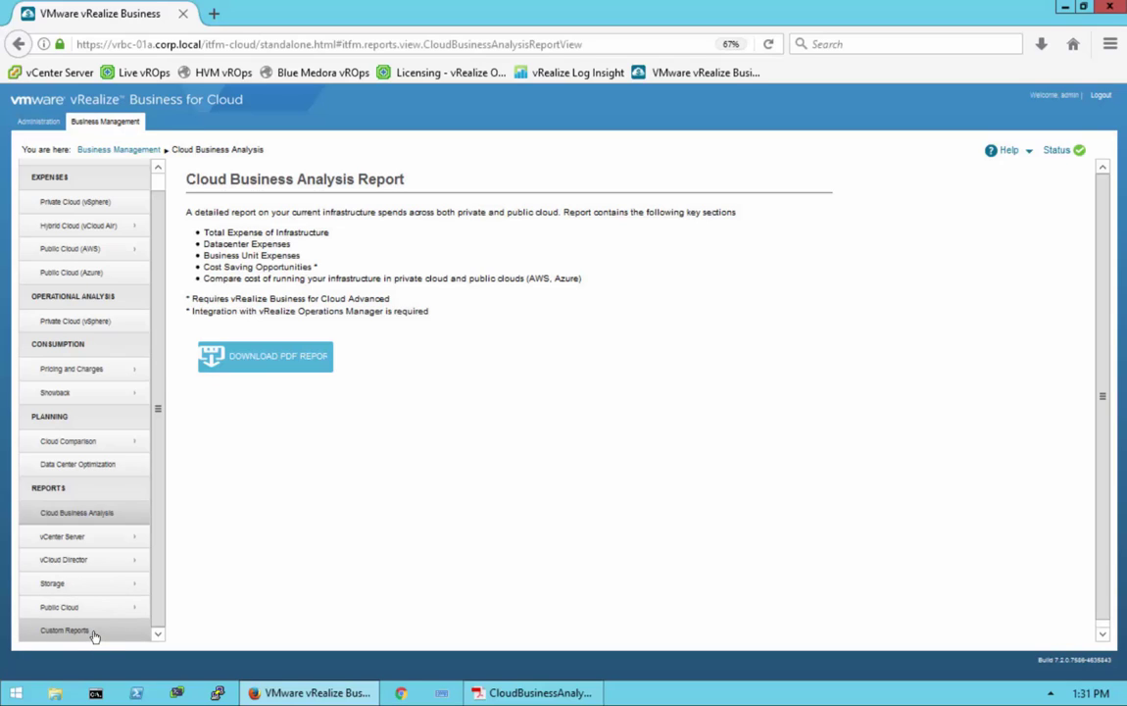
View the depreciation settings under Calculation Preferences in Administration, and return to Business Management
click(37, 120)
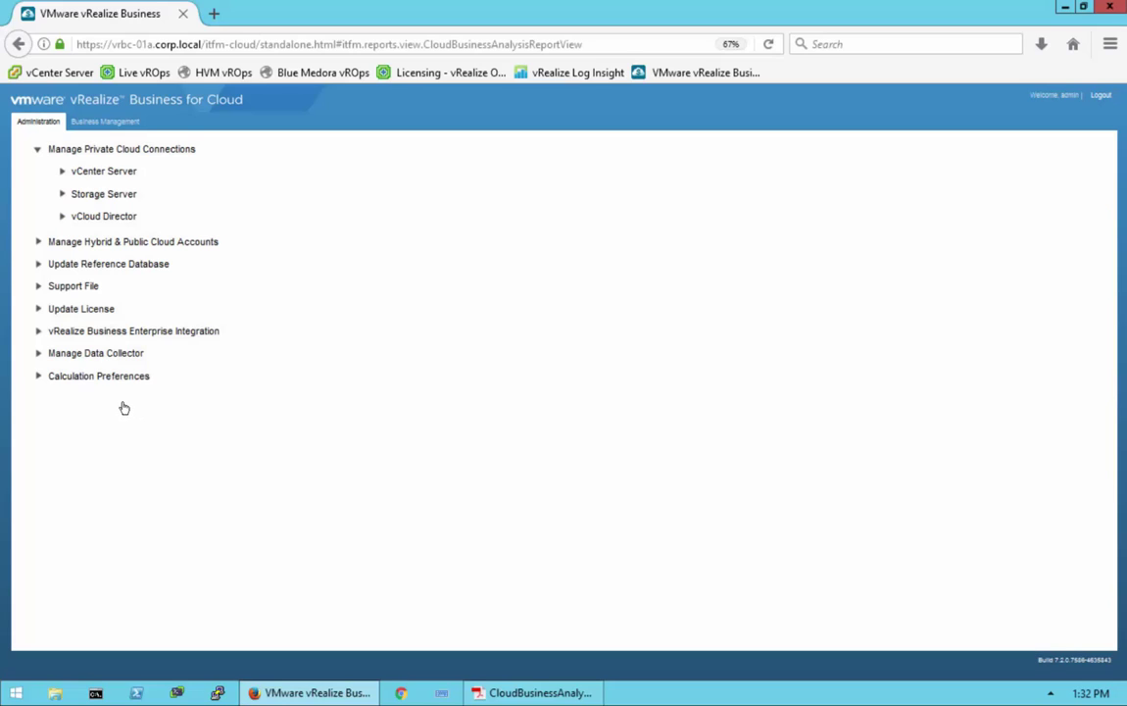
click(39, 377)
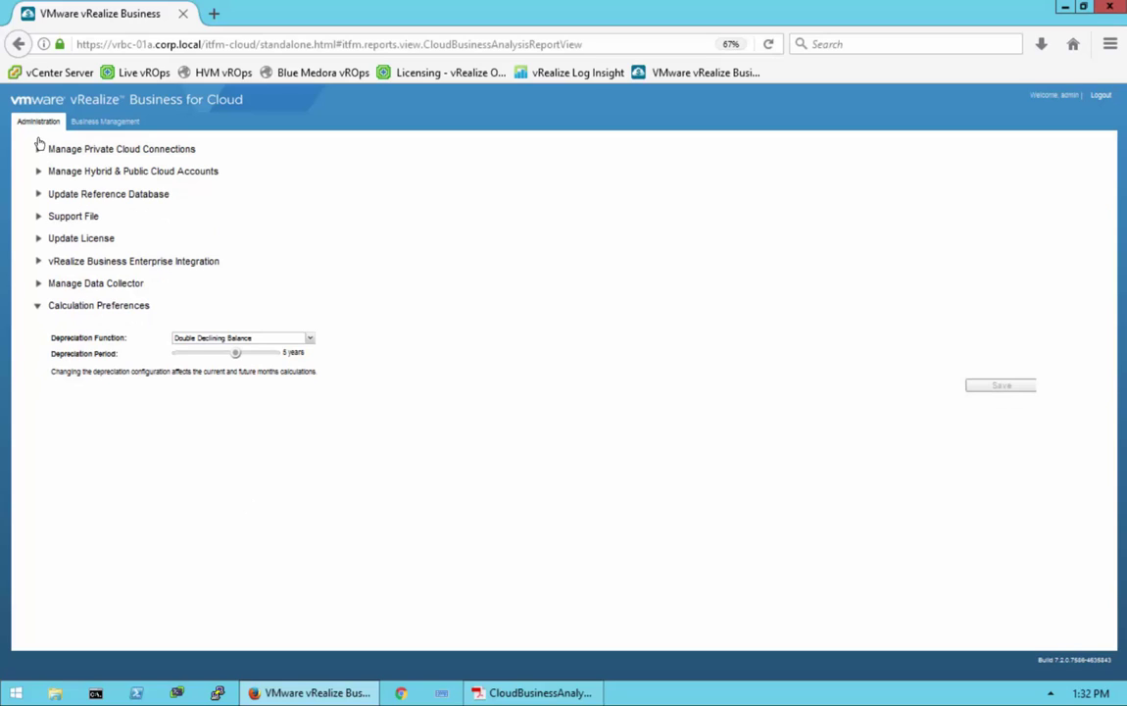
click(94, 125)
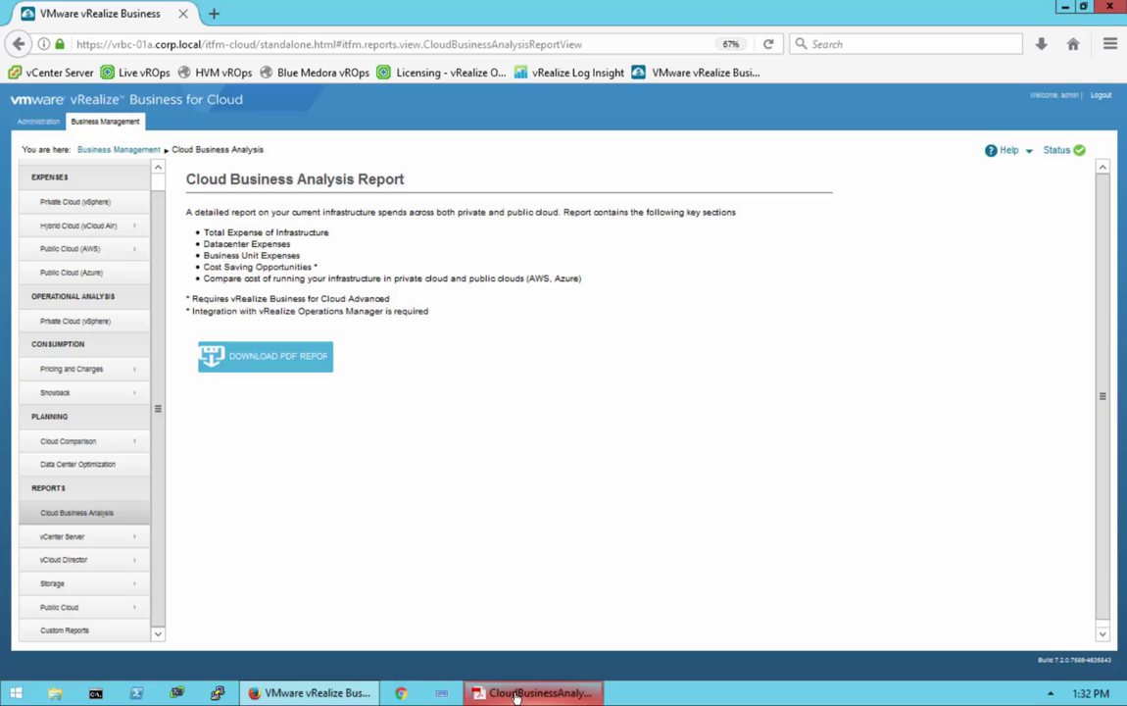
Switch to CloudBusinessAnalysisReport Example.pdf in Adobe Acrobat Reader and go to page 1
click(517, 621)
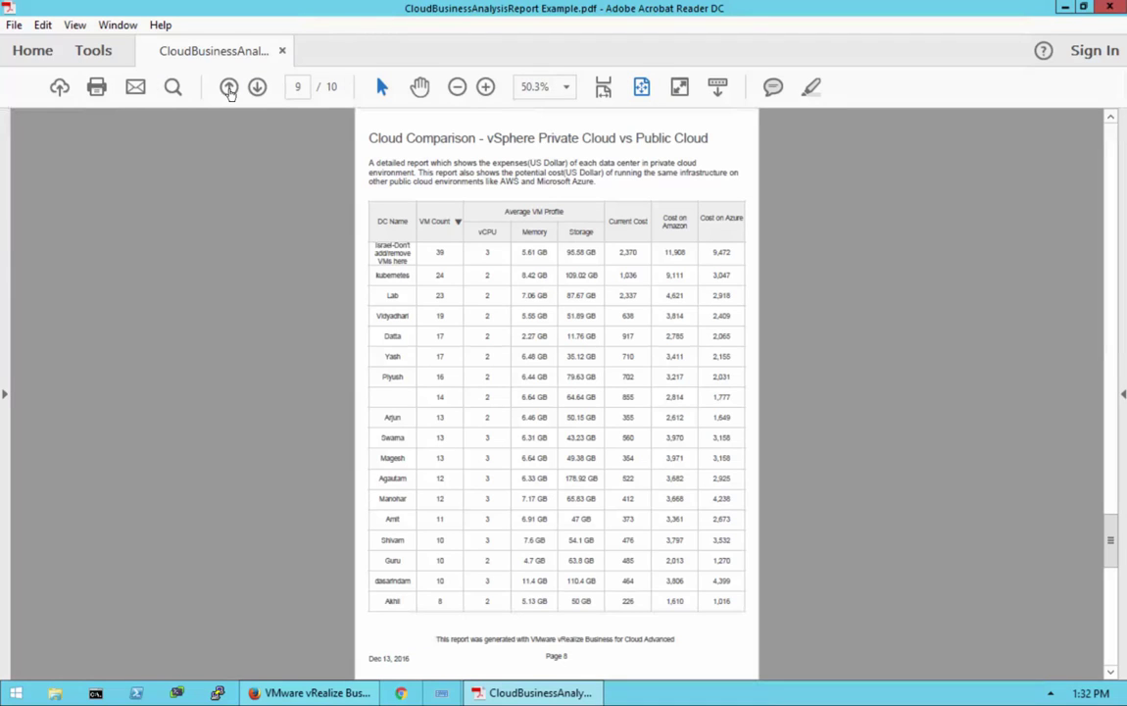
double_click(228, 87)
text(1)
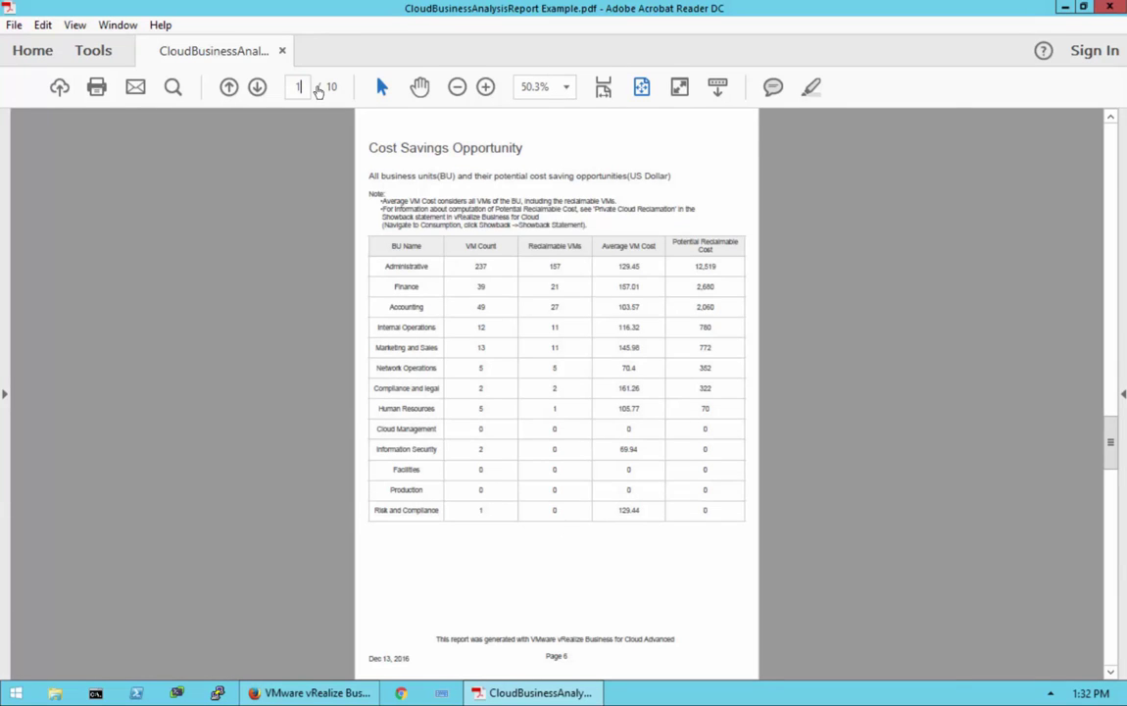
key(Return)
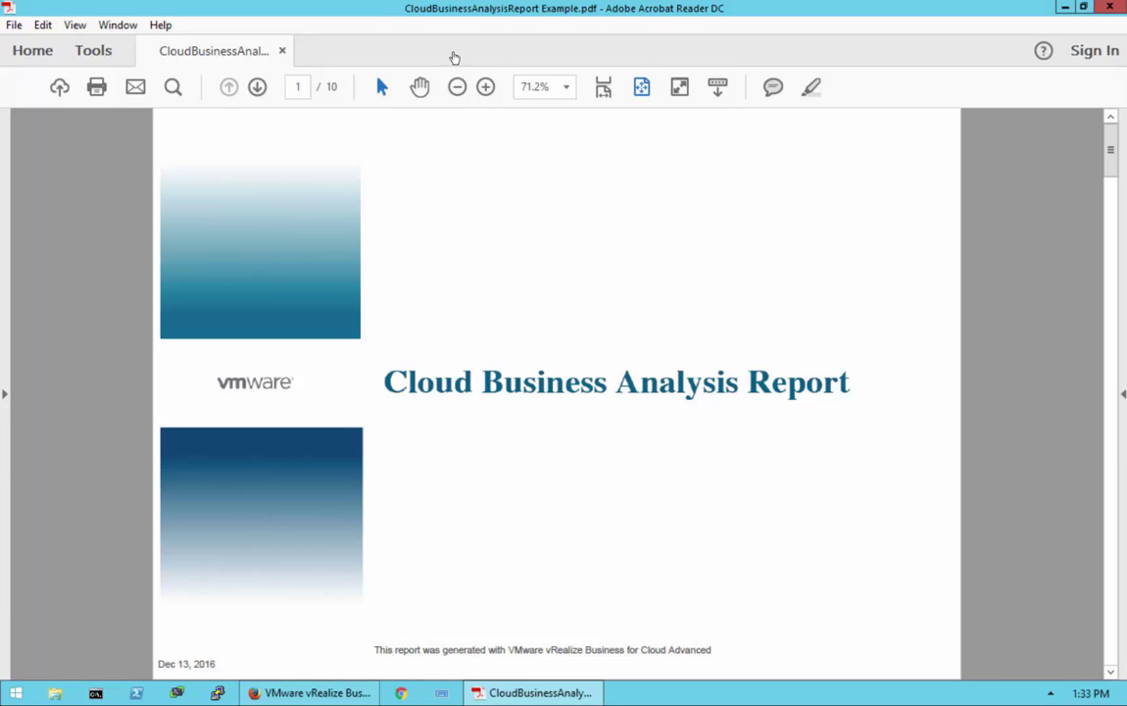
Read the Private Cloud Expenses and Expenses Across Datacenters sections on pages 2 to 4 of the report
click(258, 88)
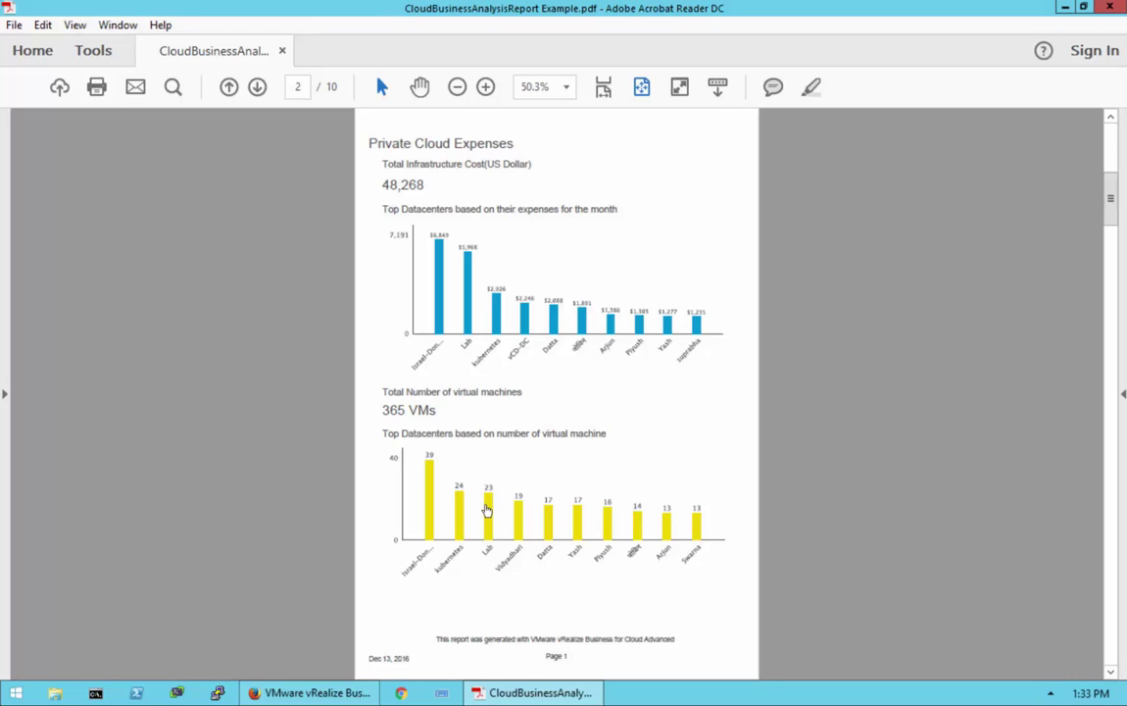
click(257, 89)
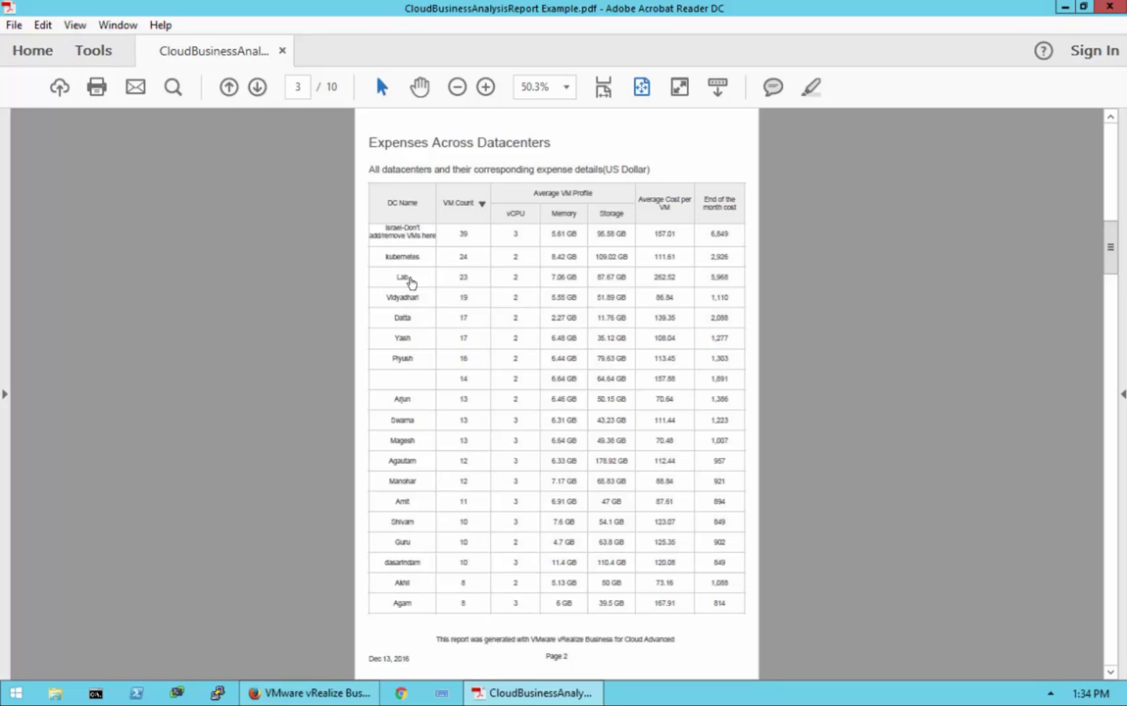
click(256, 88)
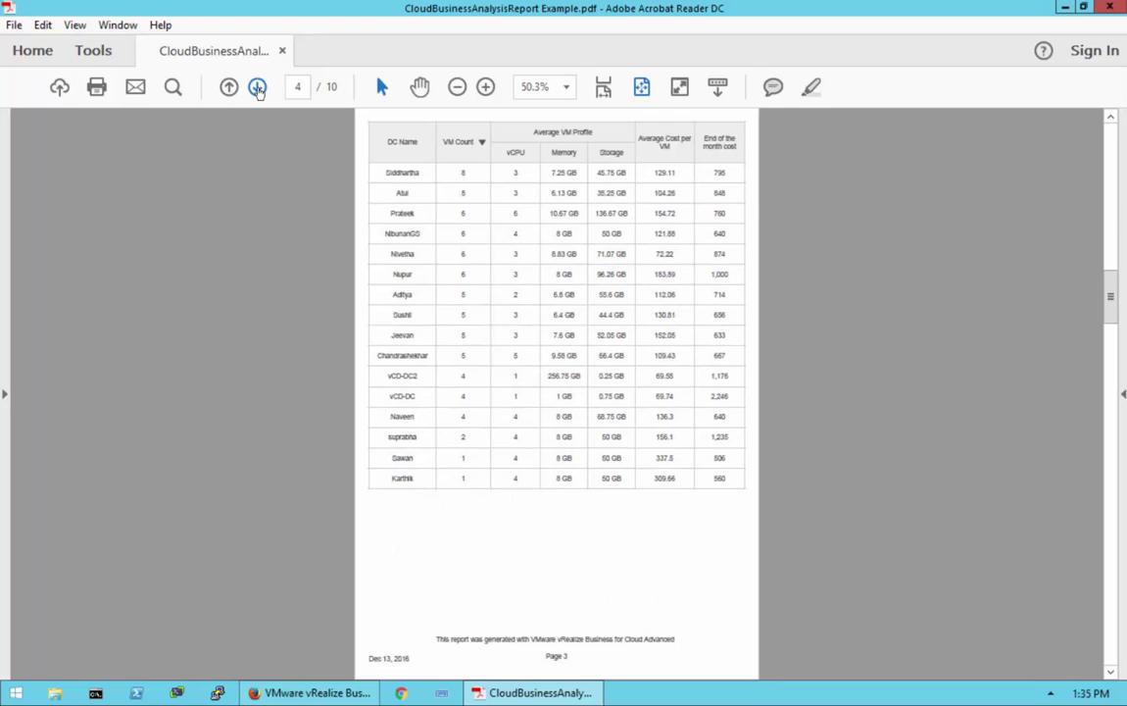
Read the Showback Statement and Cost Savings Opportunity sections on pages 5 to 7 of the report
click(256, 89)
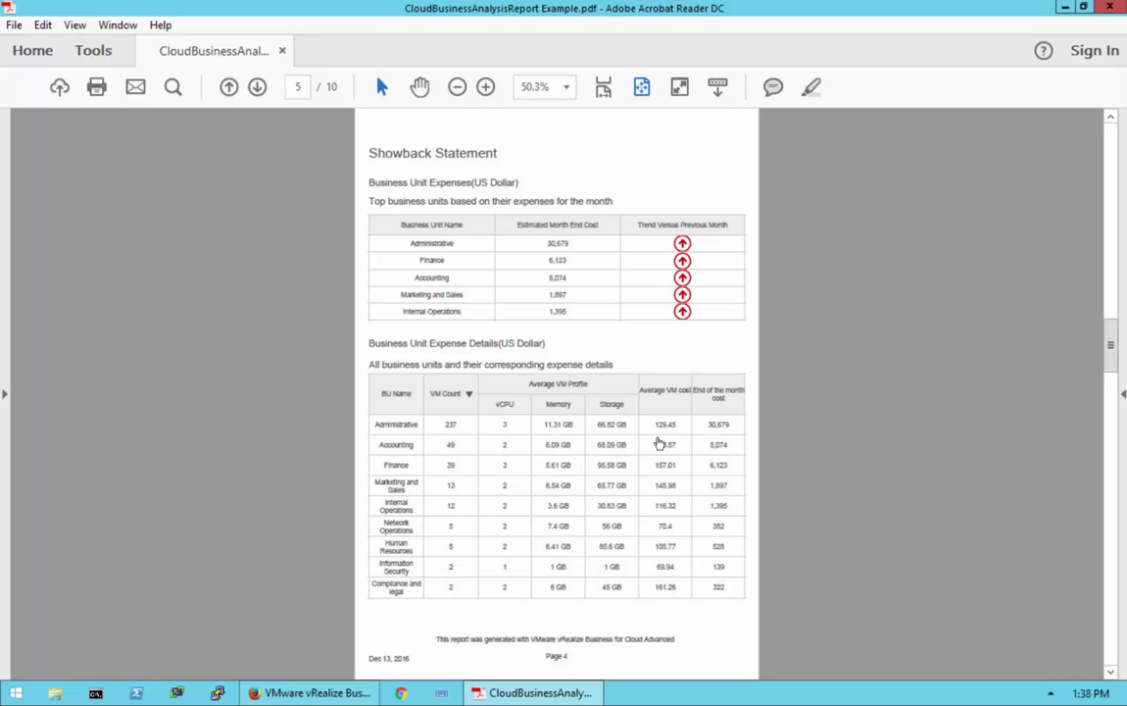
click(257, 87)
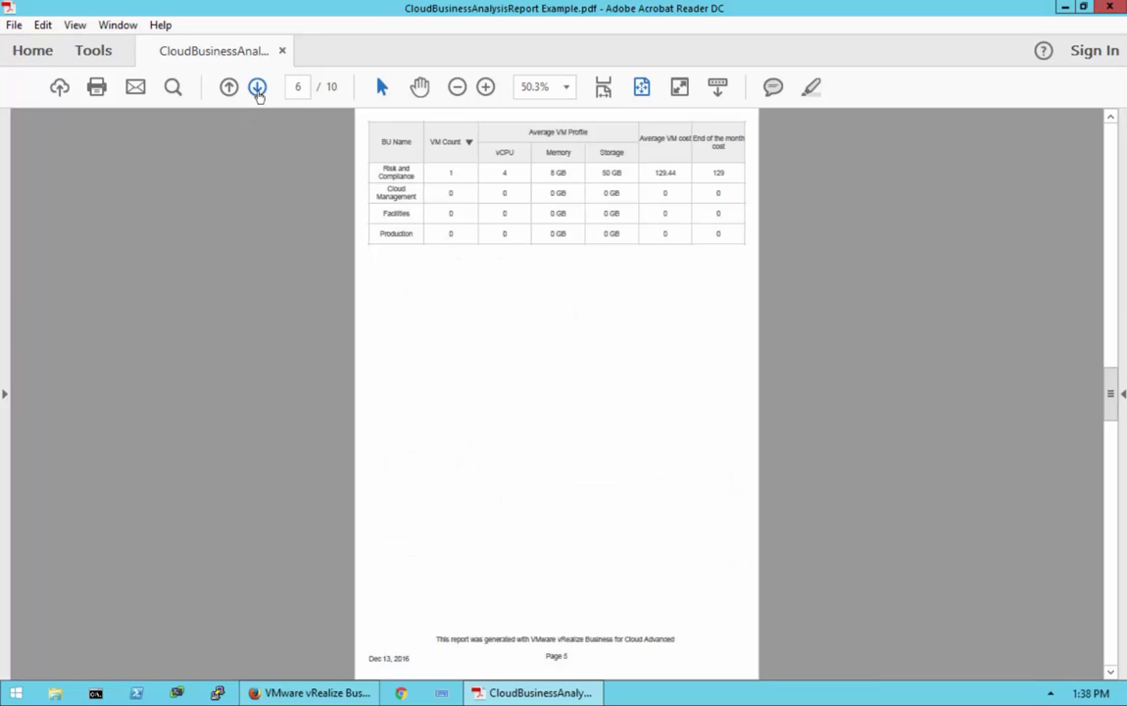
click(258, 89)
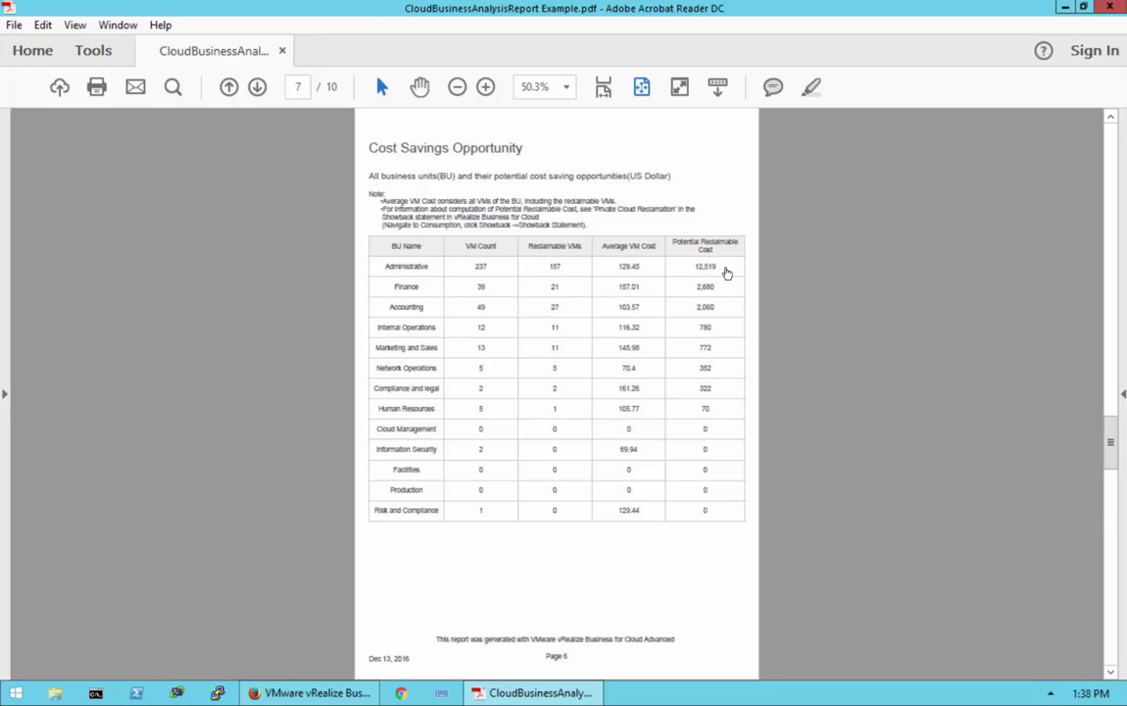
Read the private versus public cloud comparison on pages 8 to 10, and minimize the report to return to vRealize Business
scroll(727, 274, down, 1)
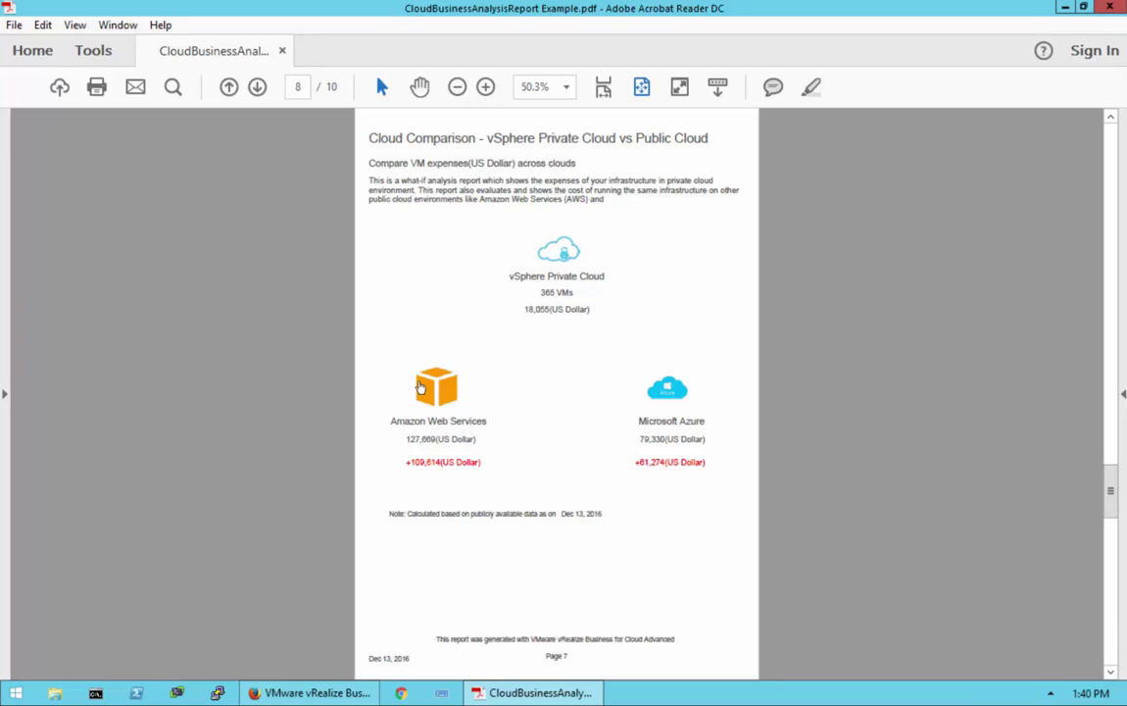
click(256, 88)
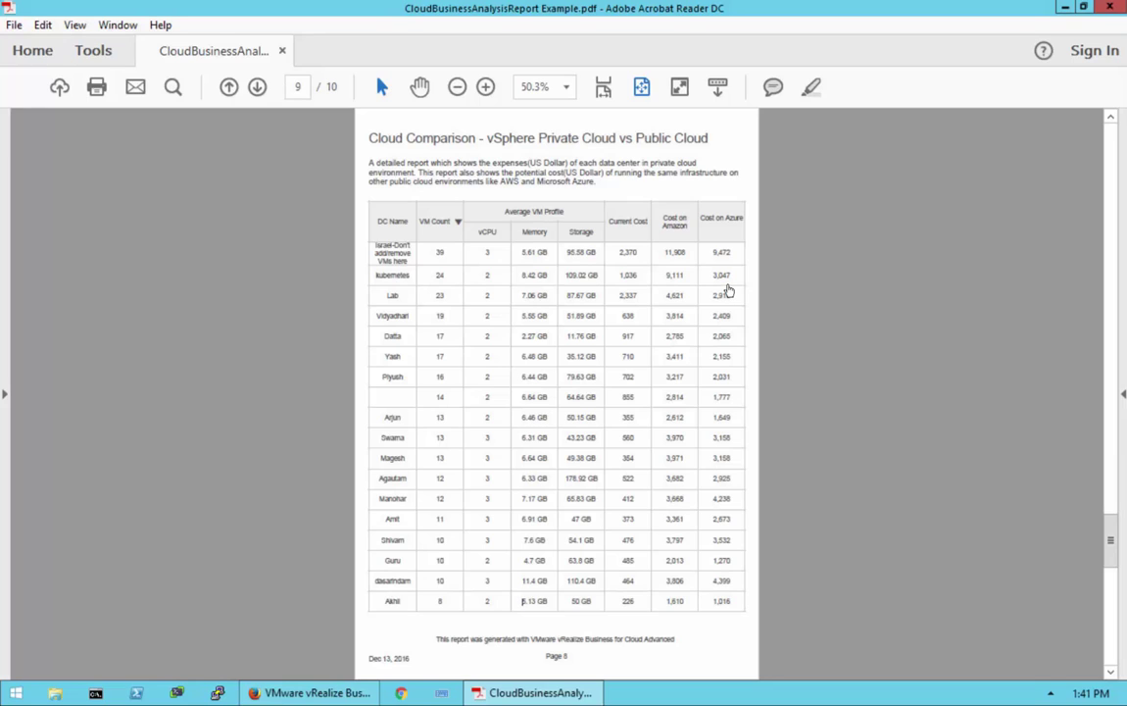
click(257, 90)
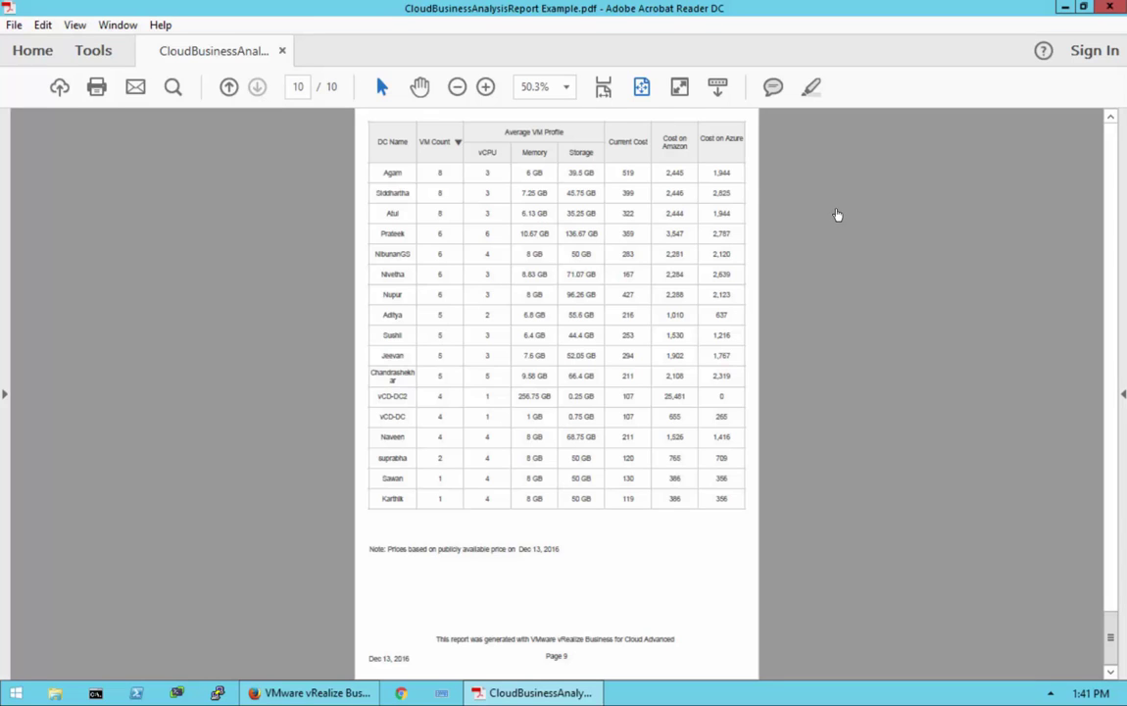
click(1065, 9)
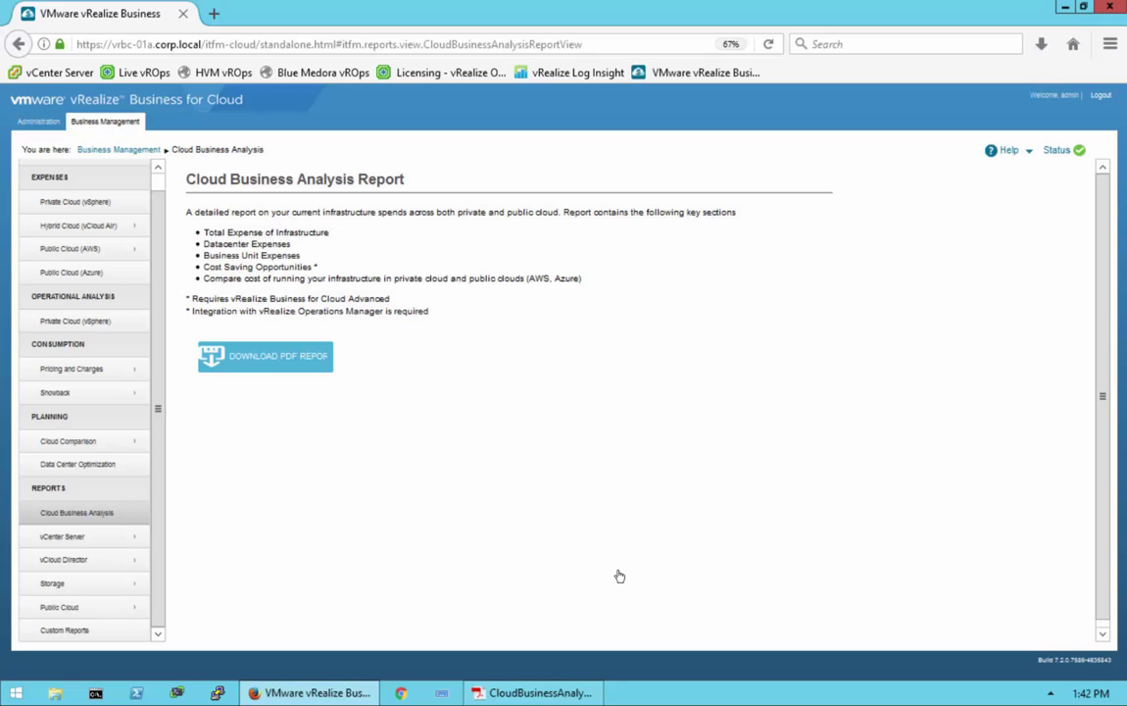
Open the Business Units List under Pricing and Charges and bring up its business hierarchy for editing
click(71, 370)
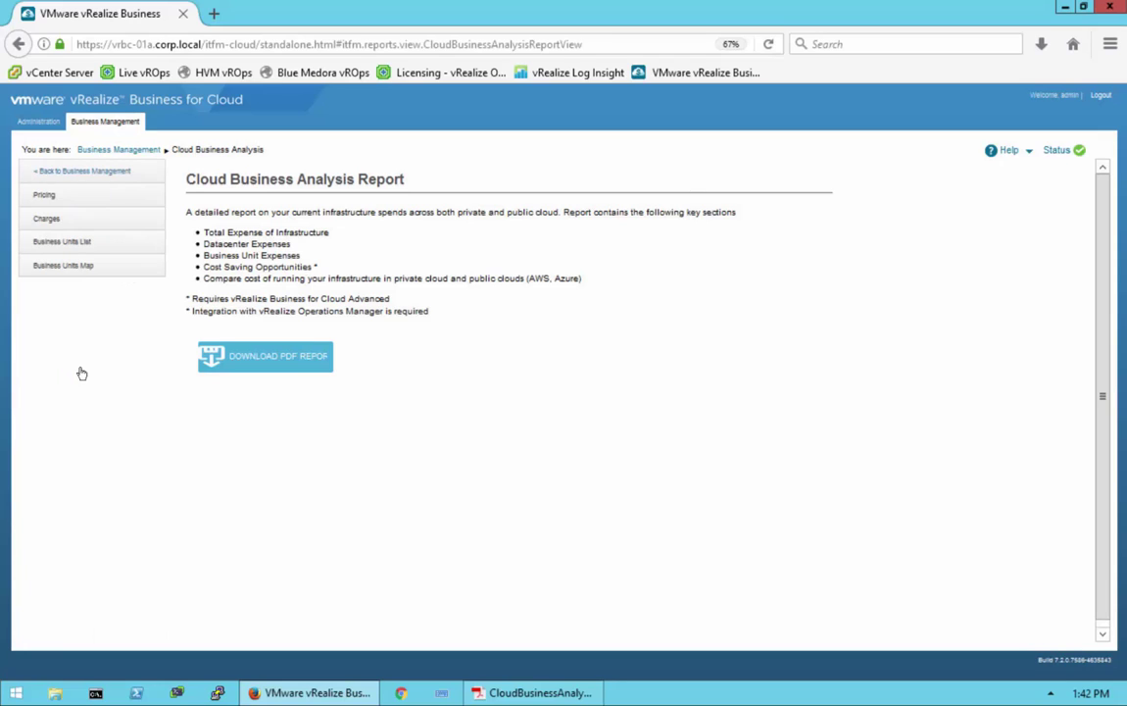
click(59, 242)
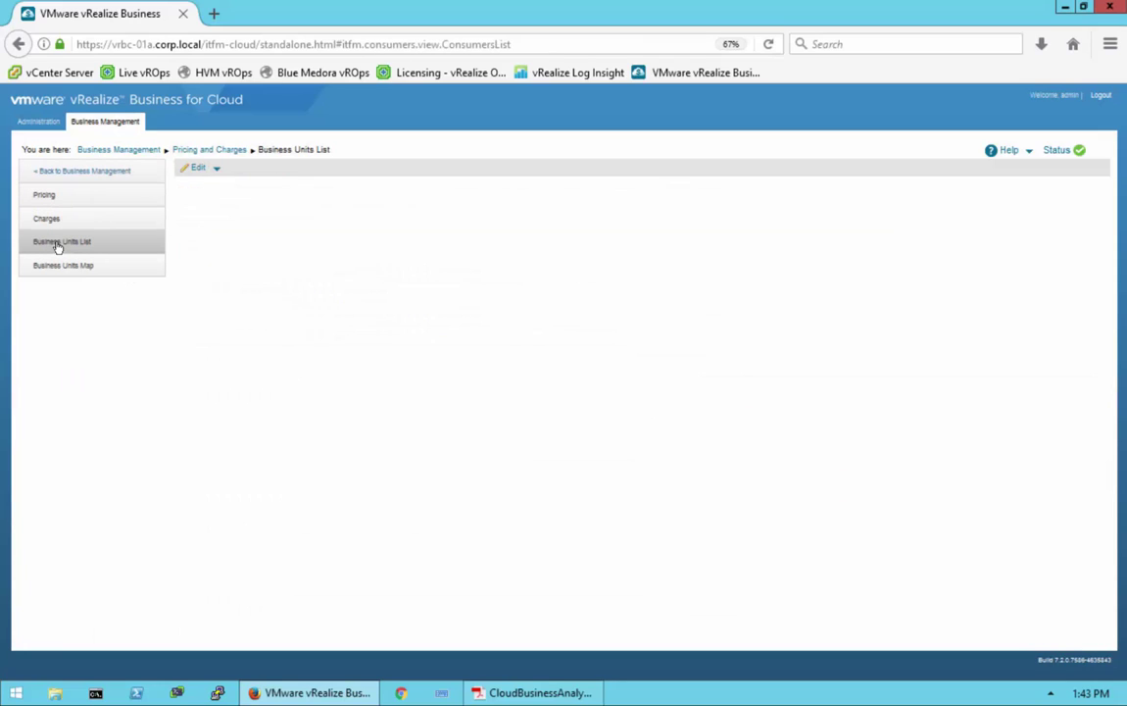
click(218, 171)
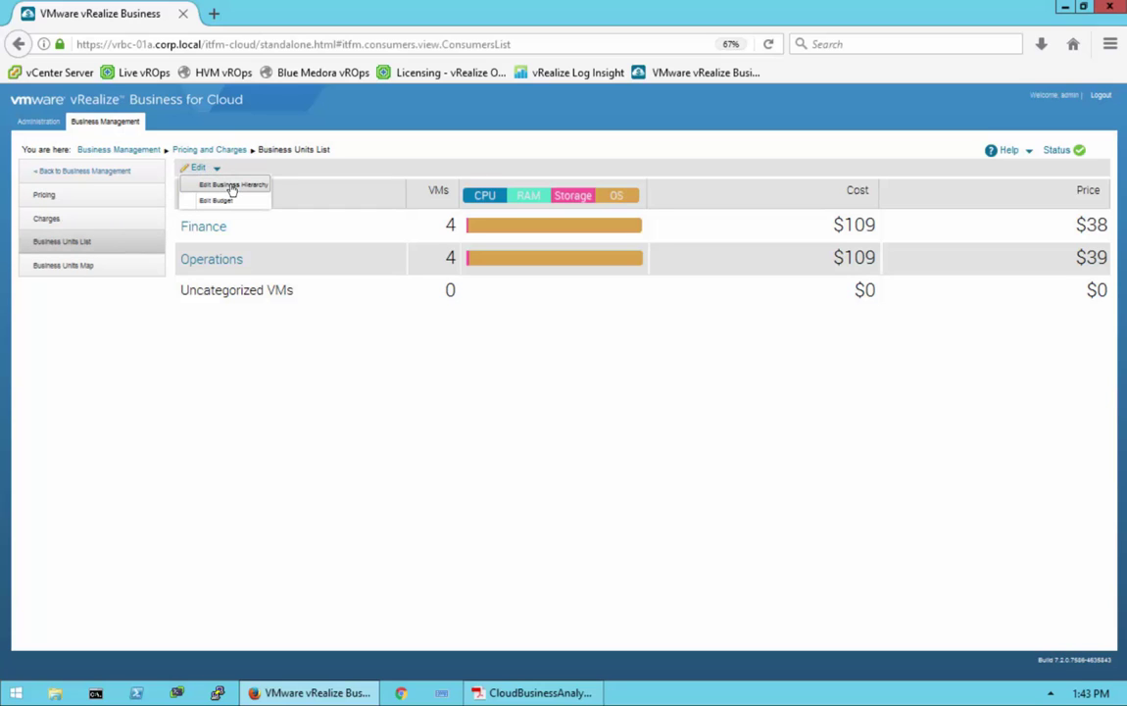
click(232, 186)
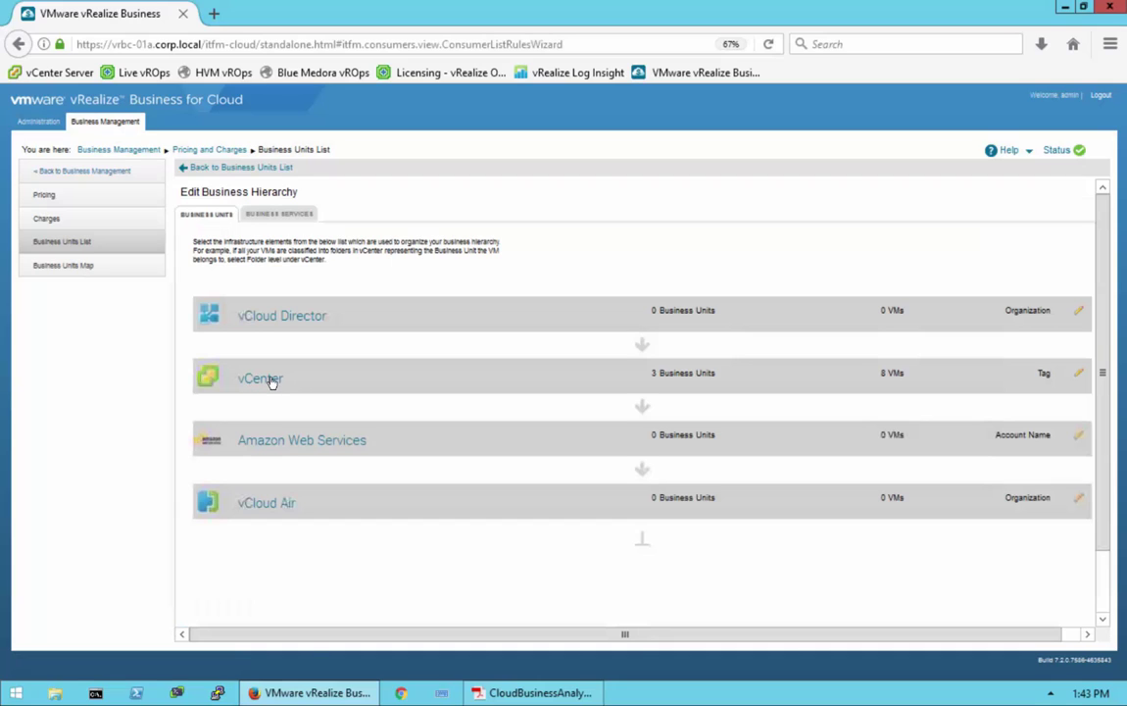
Review the vCenter business unit categorization options in an enlarged configuration dialog, and close it without saving
click(1080, 376)
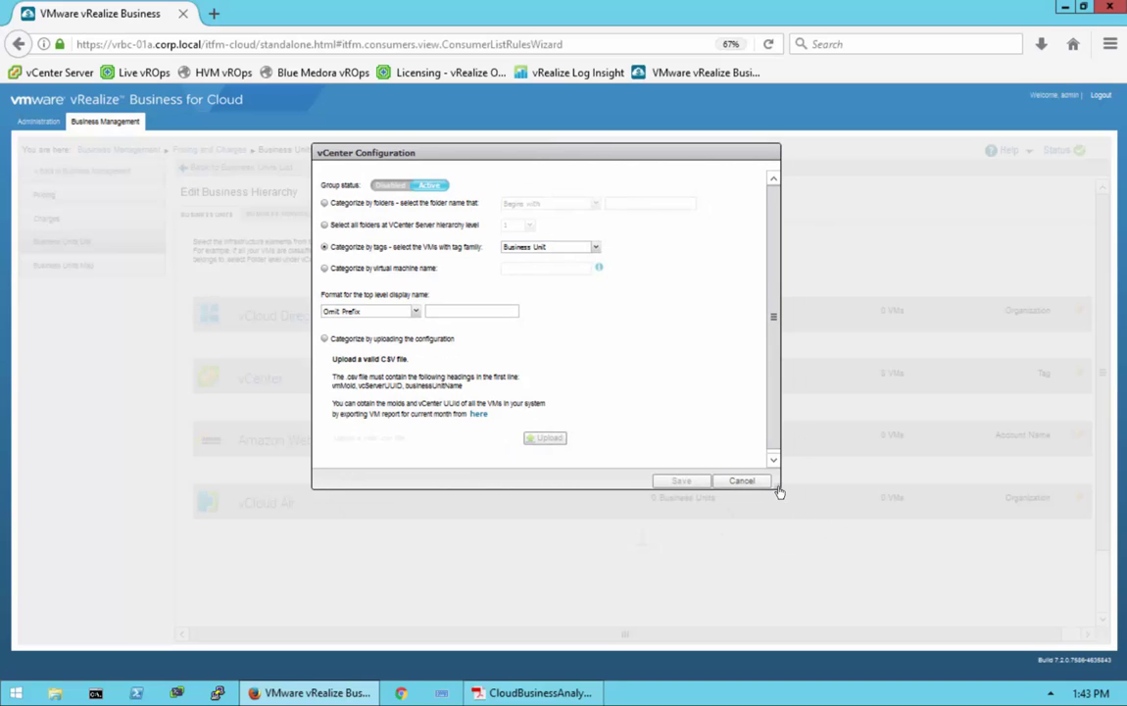
drag(830, 566, 829, 566)
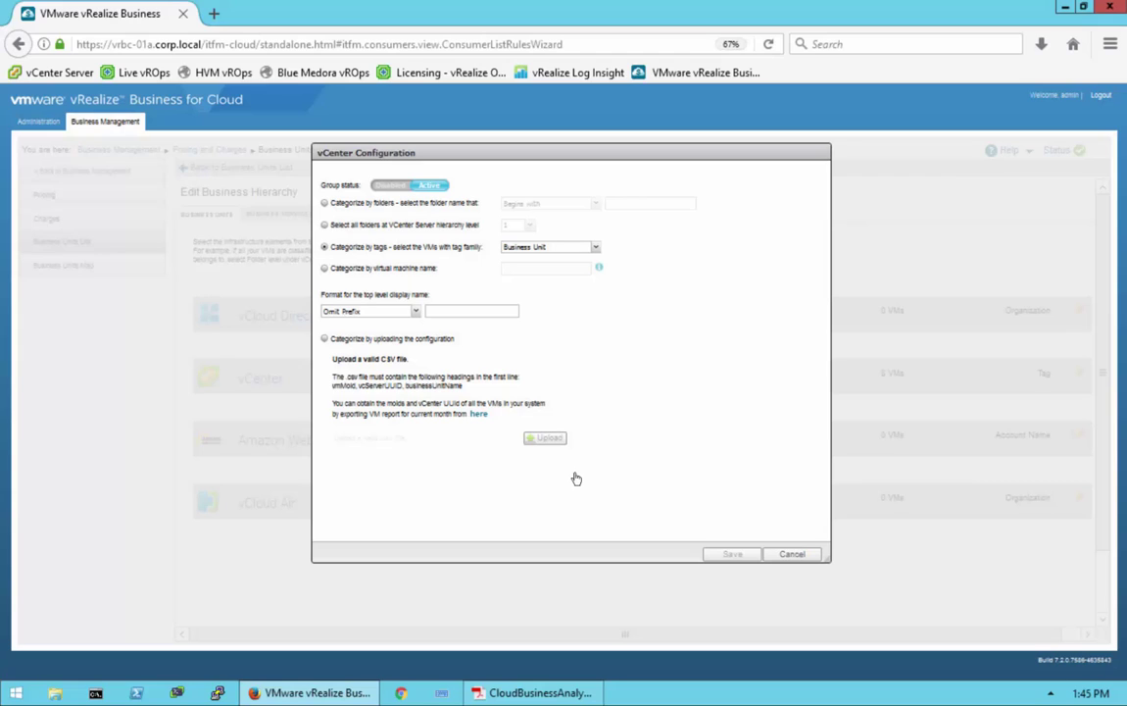
click(792, 555)
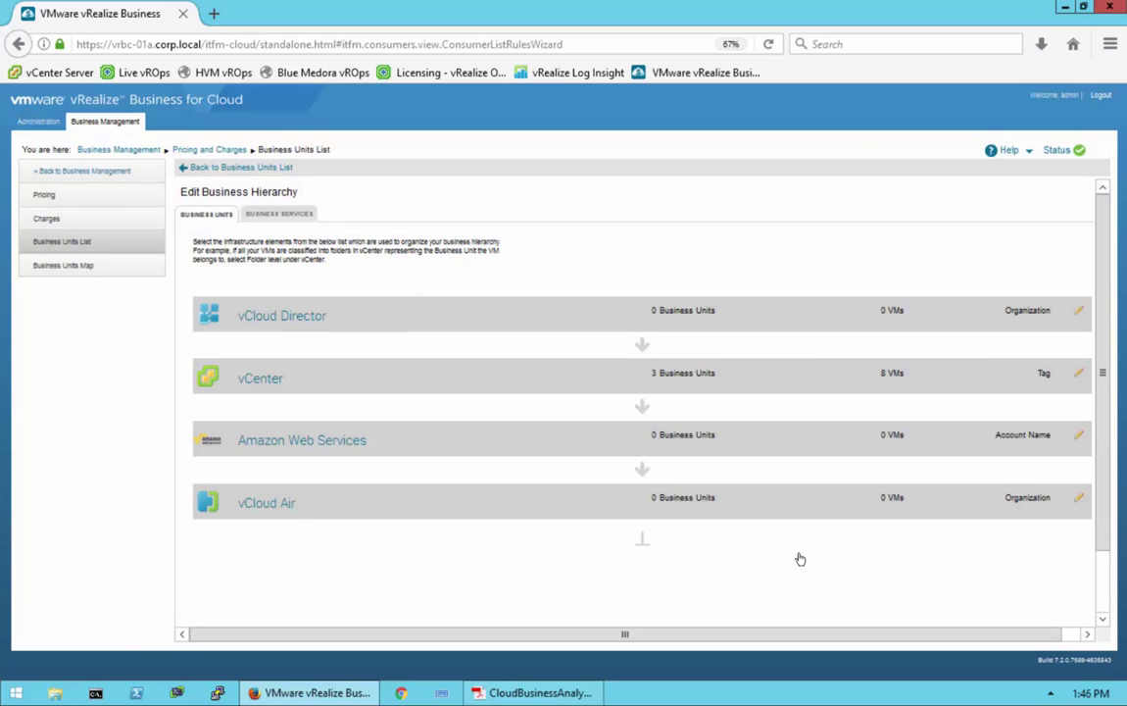